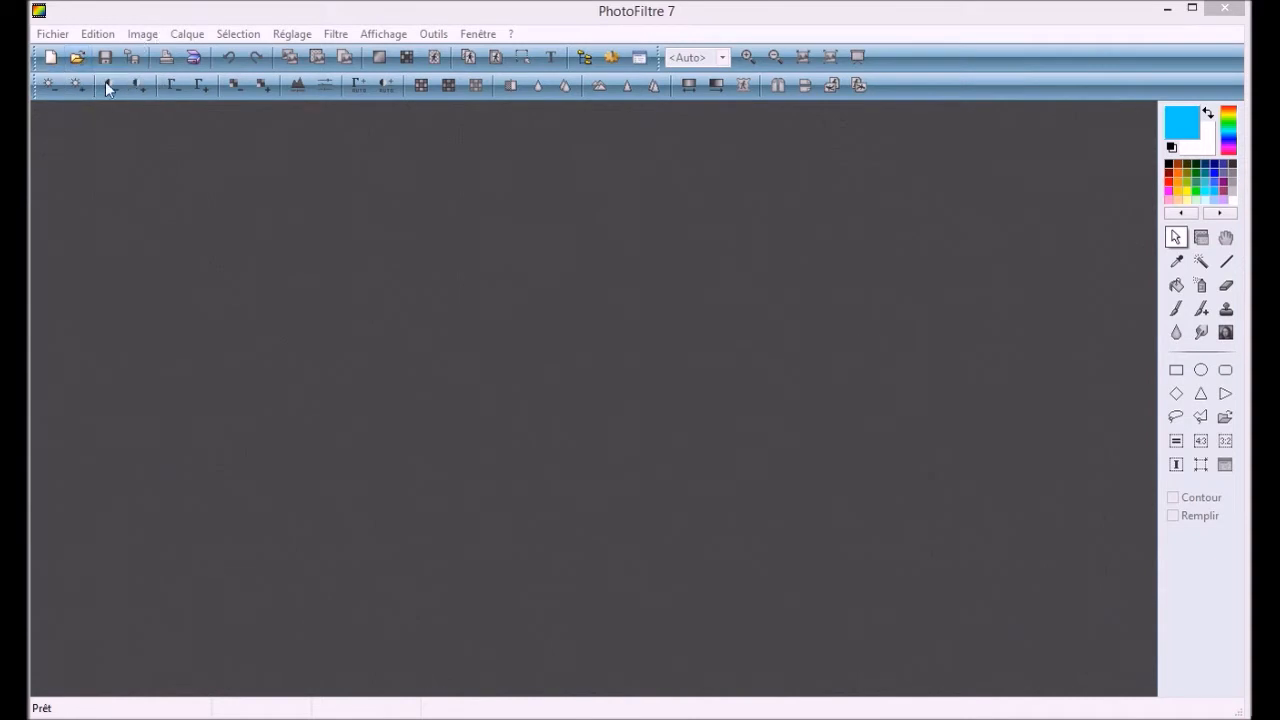
# Step: Open the picture olivia-newton-john from the Pictures folder and maximize its image window
pyautogui.click(78, 62)
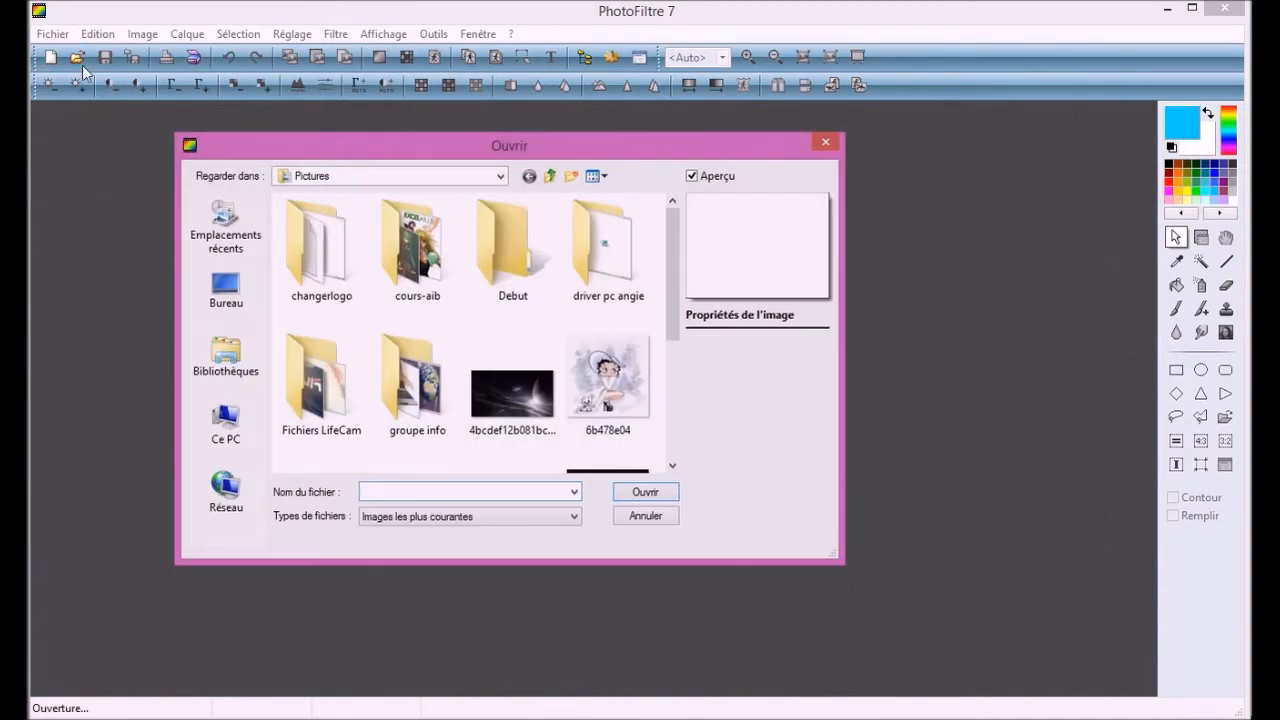
pyautogui.moveTo(673, 319); pyautogui.dragTo(673, 435)
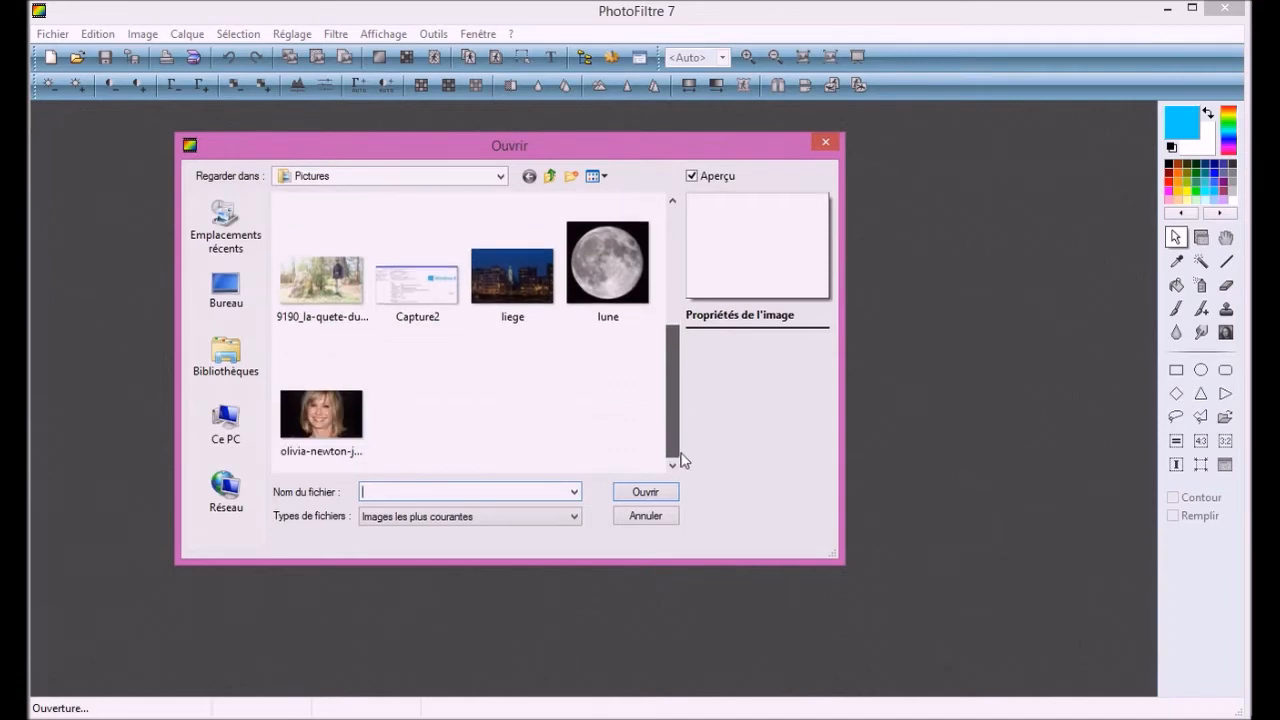
pyautogui.click(313, 425)
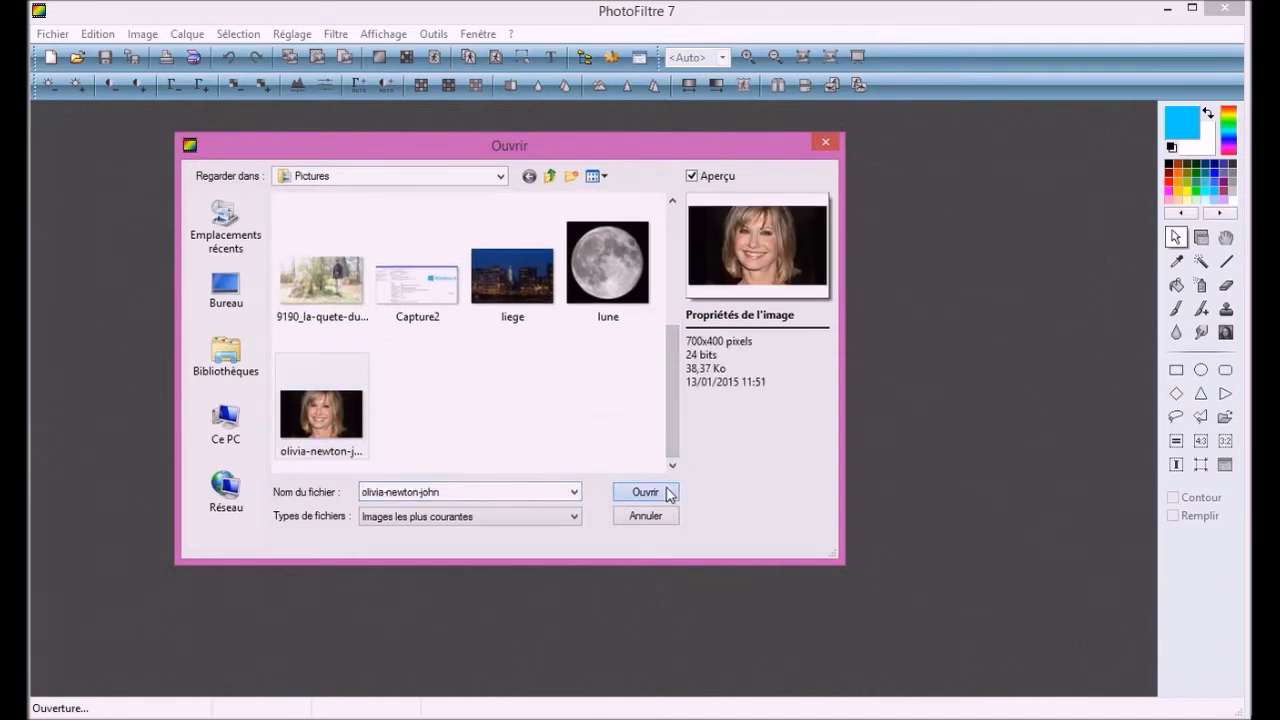
pyautogui.click(662, 492)
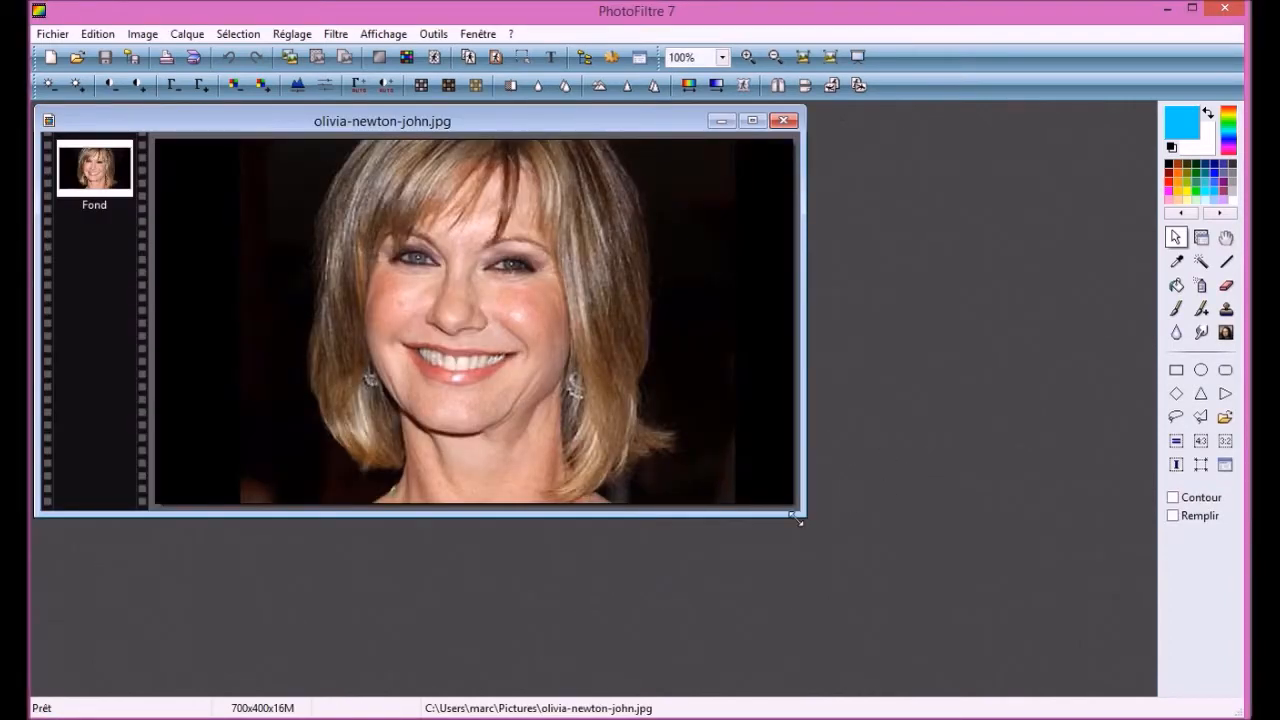
pyautogui.click(750, 121)
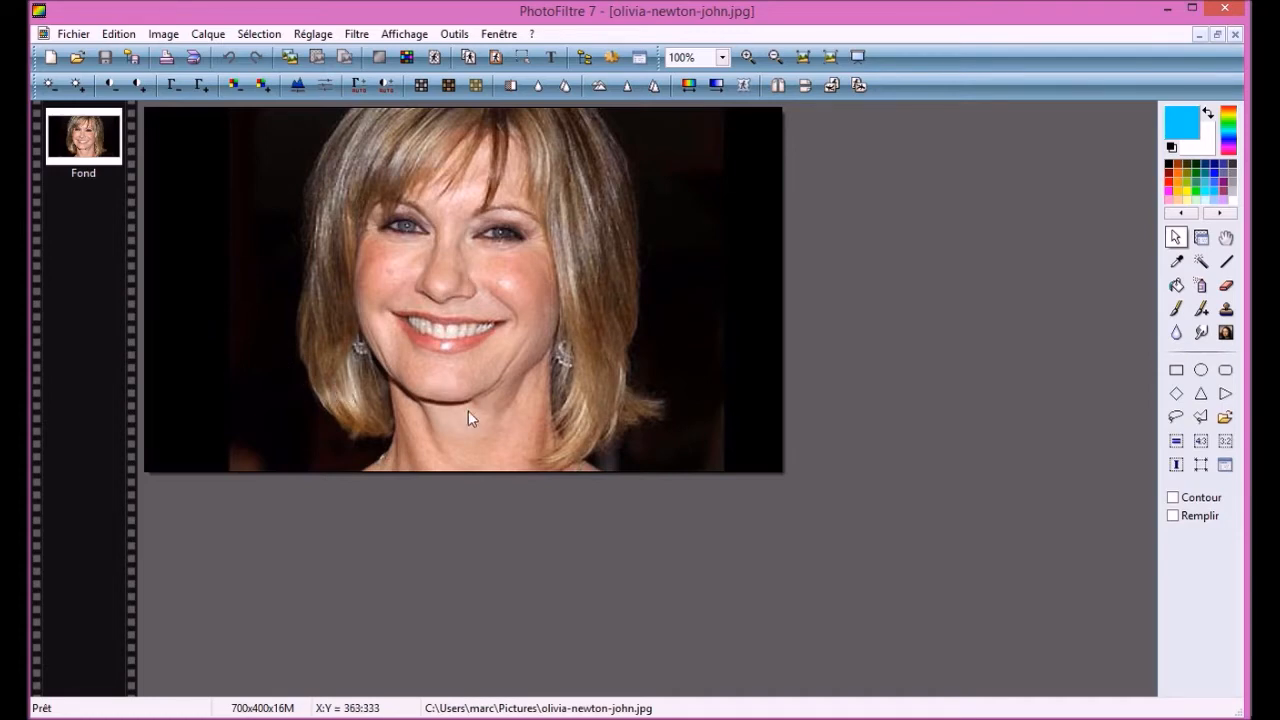
# Step: Sample the skin tone #ECBD9F from the cheek beside the mouth as the foreground colour
pyautogui.scroll(1, 571, 394)
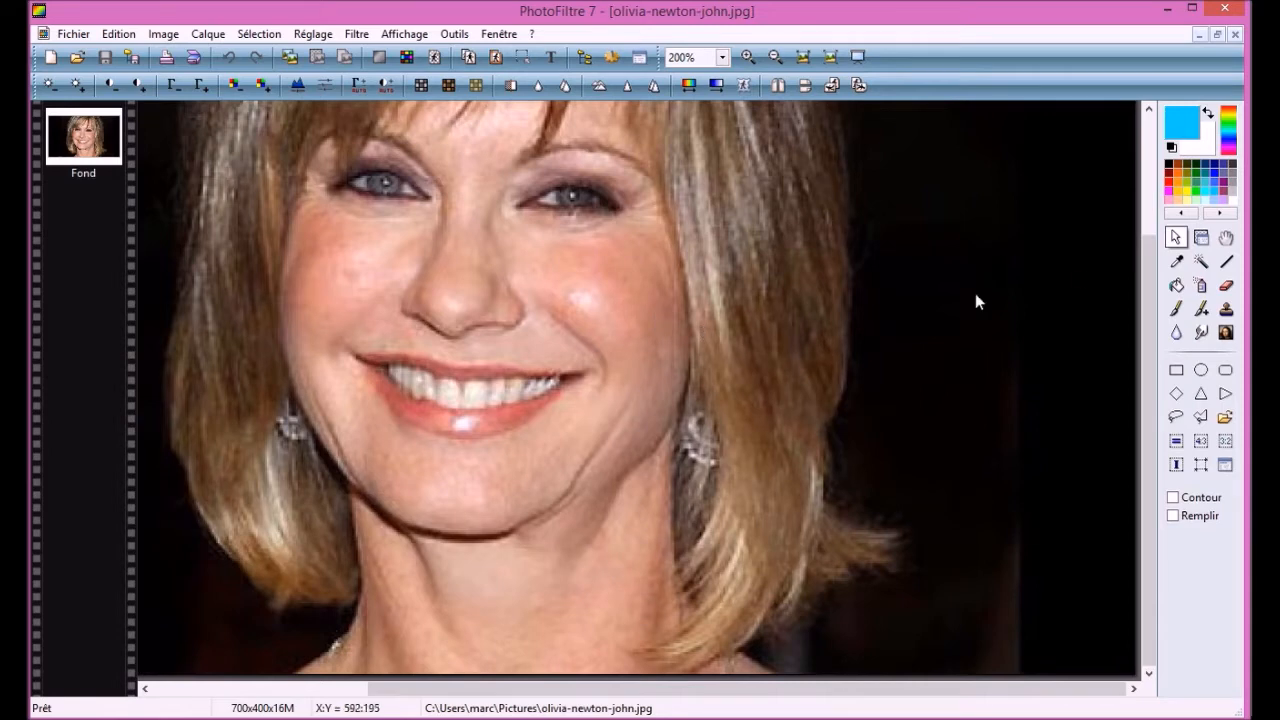
pyautogui.click(1177, 262)
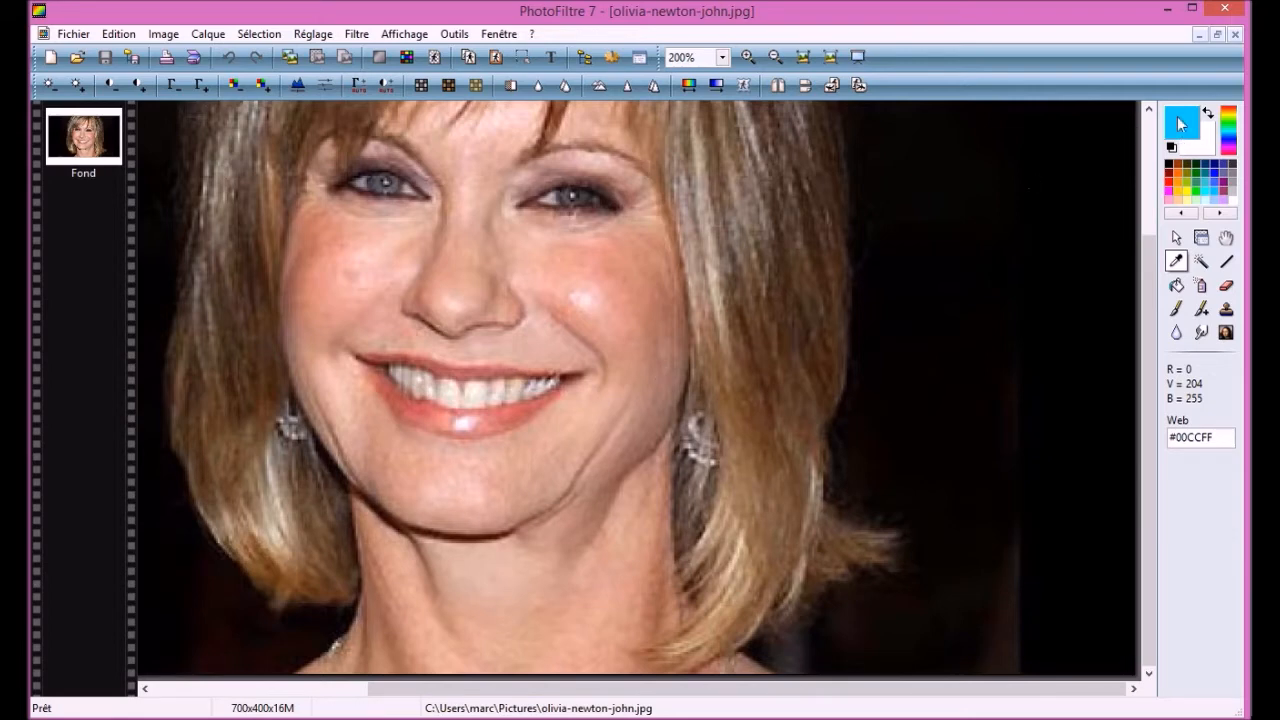
pyautogui.click(575, 419)
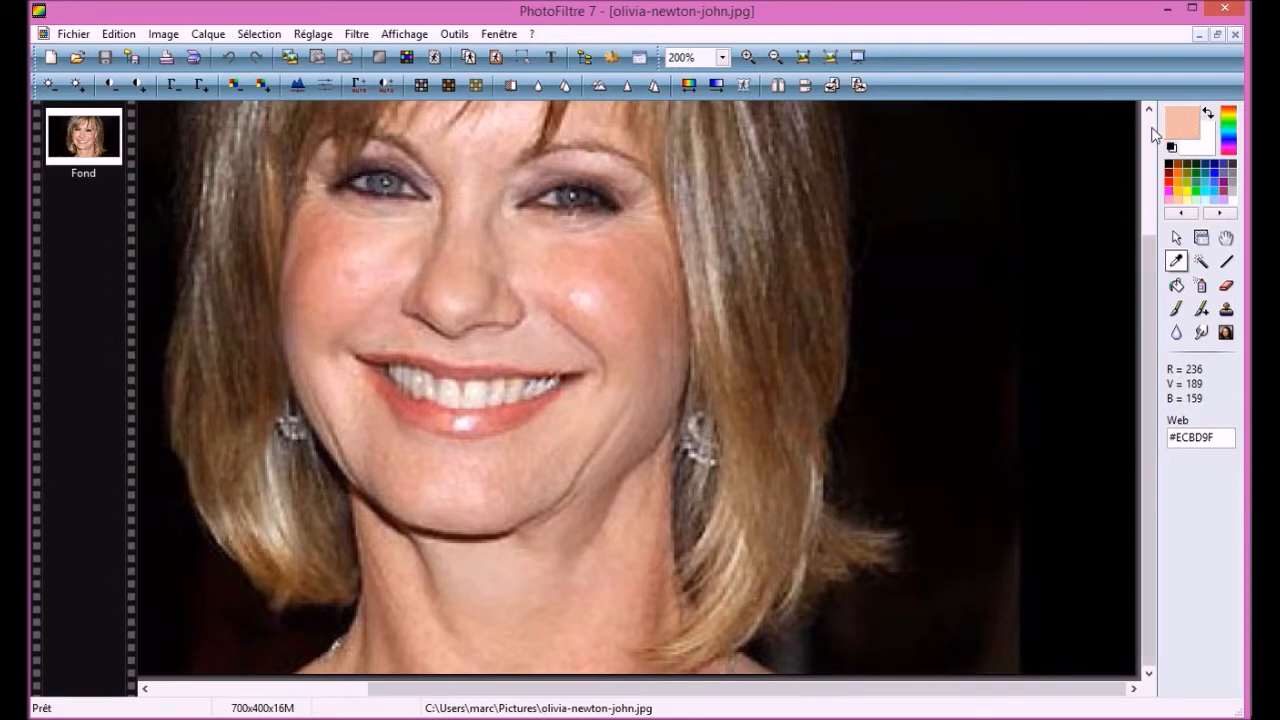
# Step: Airbrush the cheeks, chin and jaw with the sampled skin tone at radius 15, leaving out the eyes, nose and mouth
pyautogui.click(1201, 287)
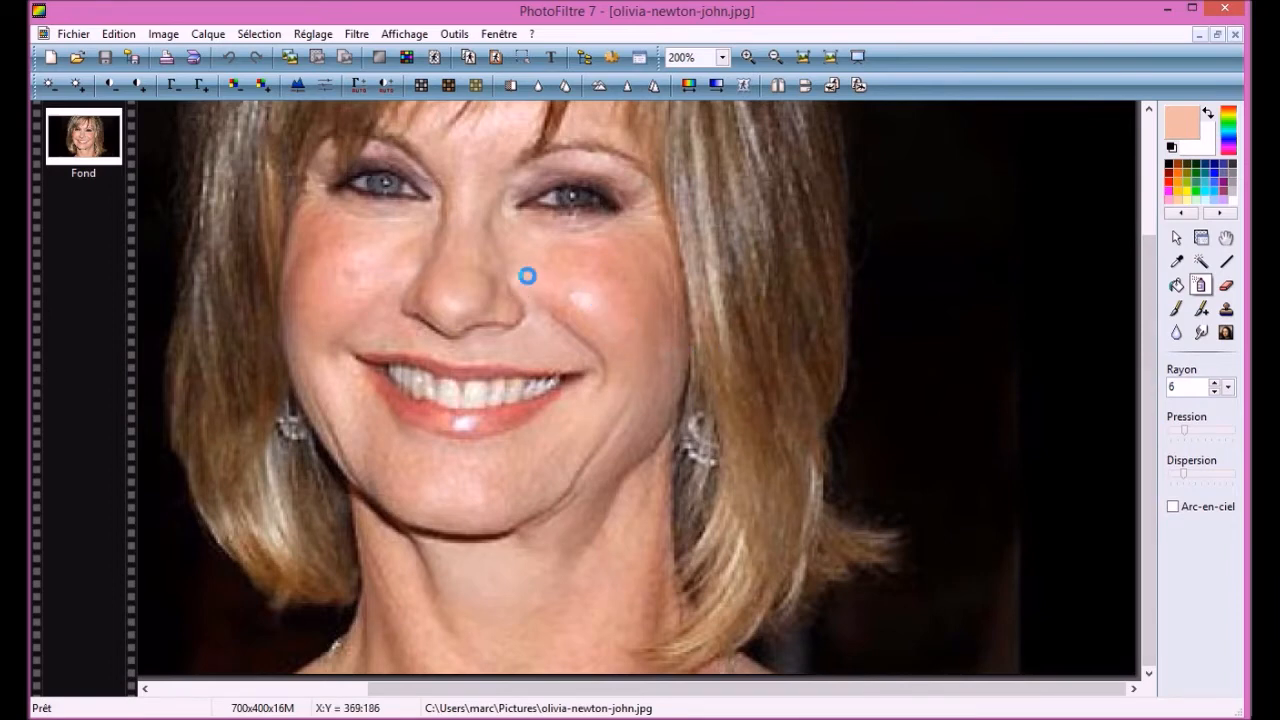
pyautogui.click(1227, 390)
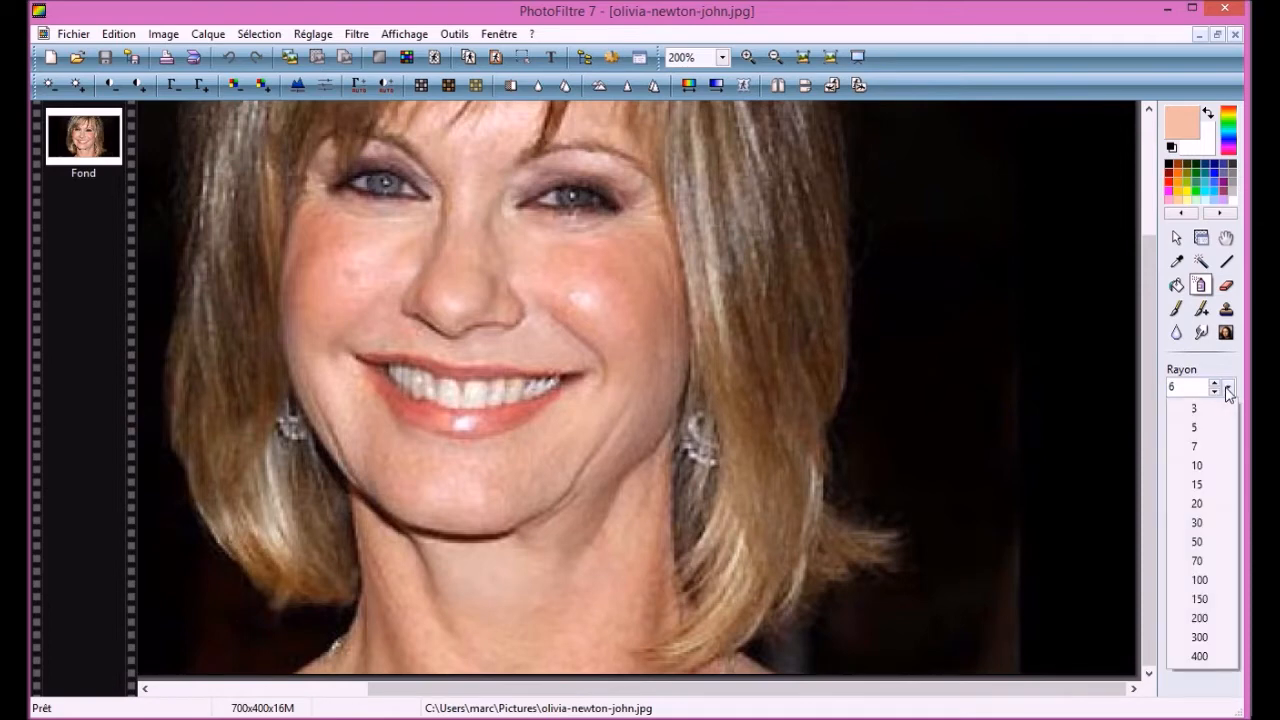
pyautogui.click(1198, 485)
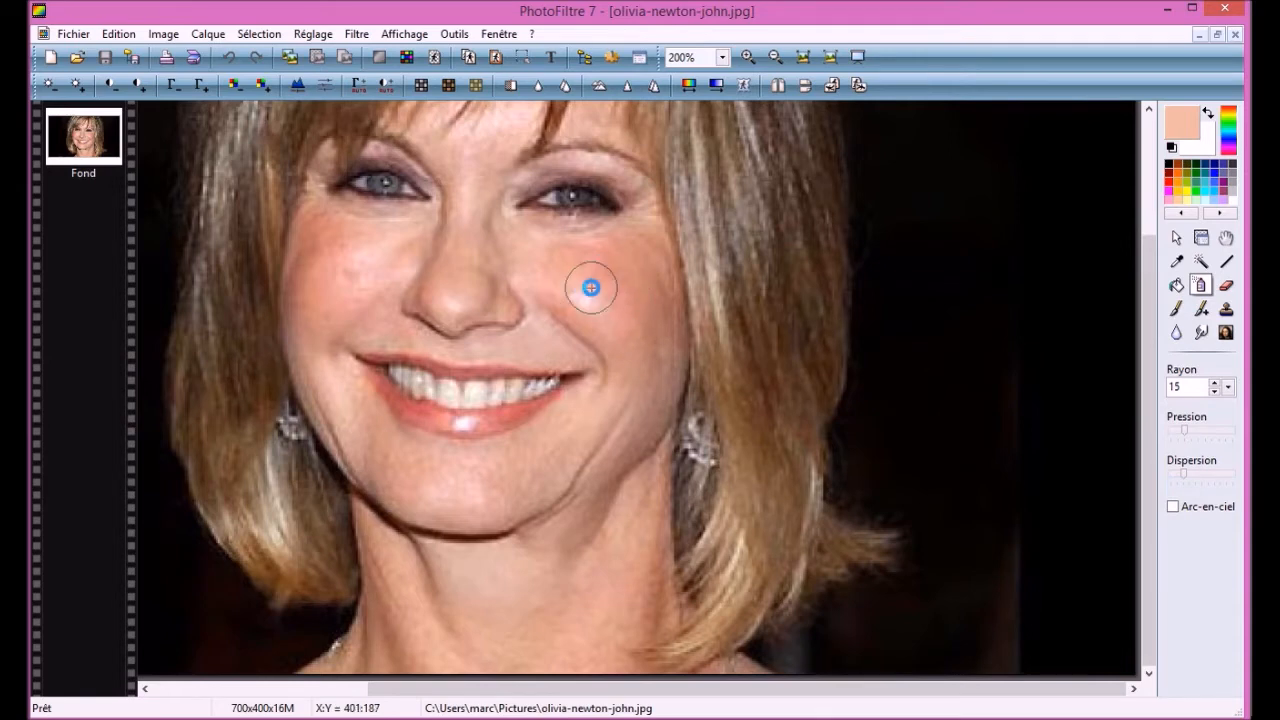
pyautogui.moveTo(591, 287)
pyautogui.mouseDown()
pyautogui.moveTo(600, 274)
pyautogui.moveTo(642, 286)
pyautogui.mouseUp()
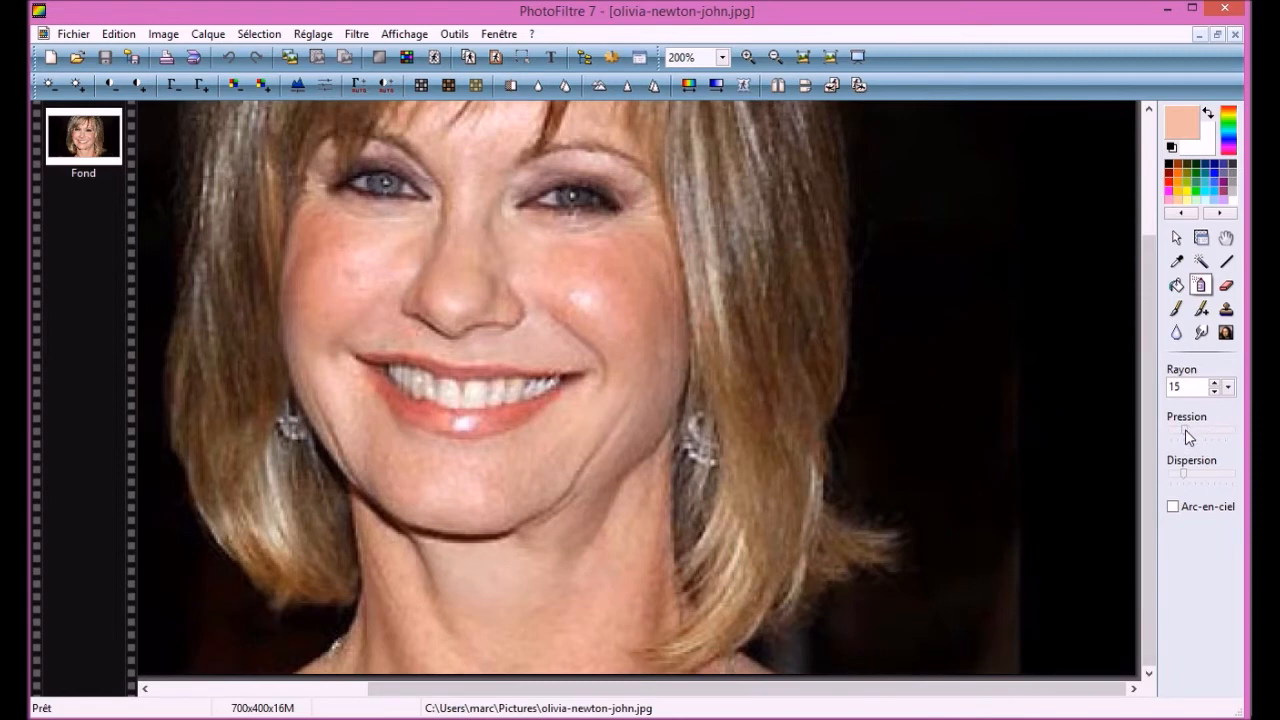
pyautogui.moveTo(1194, 430); pyautogui.dragTo(1191, 430)
pyautogui.moveTo(520, 237)
pyautogui.mouseDown()
pyautogui.moveTo(633, 260)
pyautogui.moveTo(530, 241)
pyautogui.mouseUp()
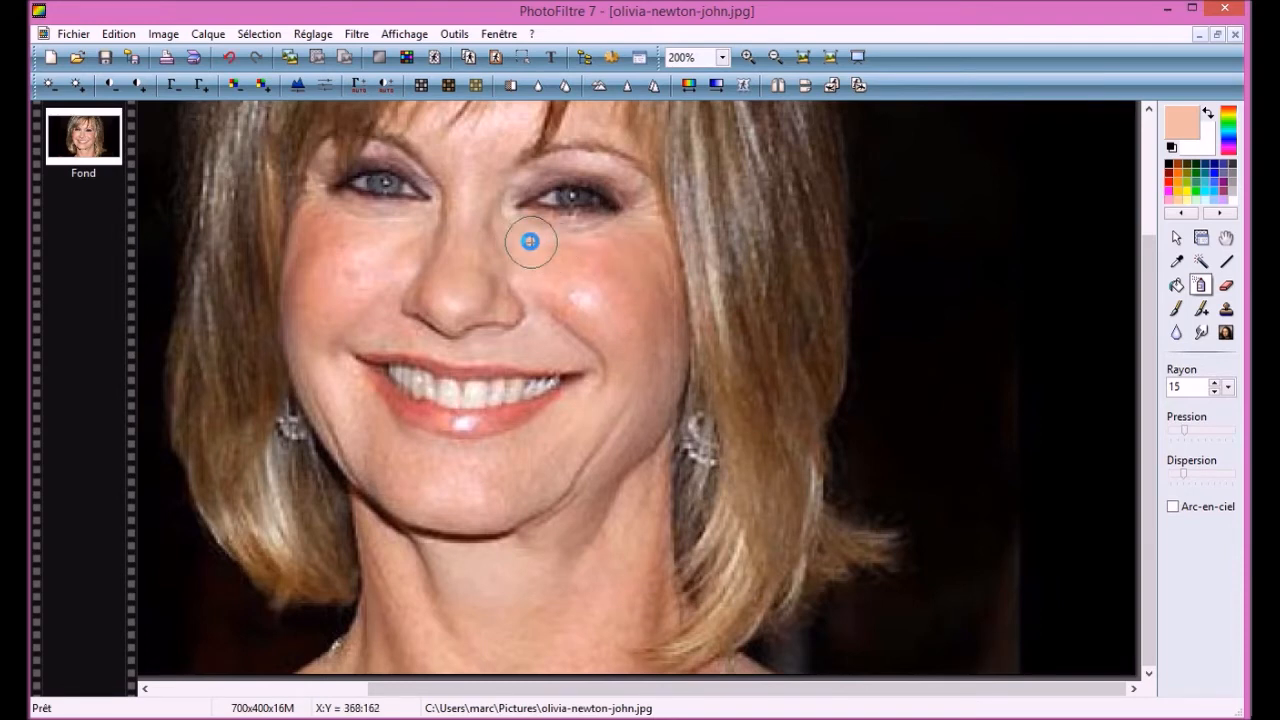
pyautogui.moveTo(530, 241)
pyautogui.mouseDown()
pyautogui.moveTo(650, 230)
pyautogui.moveTo(667, 330)
pyautogui.moveTo(635, 430)
pyautogui.moveTo(537, 491)
pyautogui.moveTo(458, 504)
pyautogui.moveTo(506, 502)
pyautogui.moveTo(471, 508)
pyautogui.moveTo(406, 484)
pyautogui.moveTo(345, 427)
pyautogui.moveTo(306, 346)
pyautogui.moveTo(314, 210)
pyautogui.moveTo(406, 226)
pyautogui.moveTo(374, 306)
pyautogui.moveTo(331, 334)
pyautogui.moveTo(366, 240)
pyautogui.moveTo(326, 297)
pyautogui.moveTo(322, 219)
pyautogui.moveTo(309, 263)
pyautogui.moveTo(309, 346)
pyautogui.moveTo(331, 409)
pyautogui.moveTo(403, 486)
pyautogui.moveTo(357, 450)
pyautogui.moveTo(443, 506)
pyautogui.moveTo(526, 497)
pyautogui.moveTo(603, 460)
pyautogui.moveTo(661, 367)
pyautogui.moveTo(649, 237)
pyautogui.moveTo(529, 263)
pyautogui.moveTo(560, 303)
pyautogui.moveTo(603, 320)
pyautogui.moveTo(561, 272)
pyautogui.moveTo(612, 278)
pyautogui.moveTo(631, 346)
pyautogui.moveTo(569, 440)
pyautogui.moveTo(449, 463)
pyautogui.moveTo(400, 449)
pyautogui.moveTo(333, 366)
pyautogui.mouseUp()
pyautogui.moveTo(361, 418)
pyautogui.mouseDown()
pyautogui.moveTo(434, 466)
pyautogui.moveTo(545, 439)
pyautogui.moveTo(591, 406)
pyautogui.moveTo(614, 363)
pyautogui.moveTo(589, 326)
pyautogui.moveTo(526, 334)
pyautogui.moveTo(589, 349)
pyautogui.moveTo(614, 340)
pyautogui.moveTo(530, 332)
pyautogui.moveTo(566, 329)
pyautogui.moveTo(531, 277)
pyautogui.moveTo(523, 234)
pyautogui.moveTo(631, 269)
pyautogui.moveTo(576, 282)
pyautogui.moveTo(611, 289)
pyautogui.moveTo(643, 292)
pyautogui.moveTo(712, 252)
pyautogui.moveTo(623, 278)
pyautogui.moveTo(571, 270)
pyautogui.mouseUp()
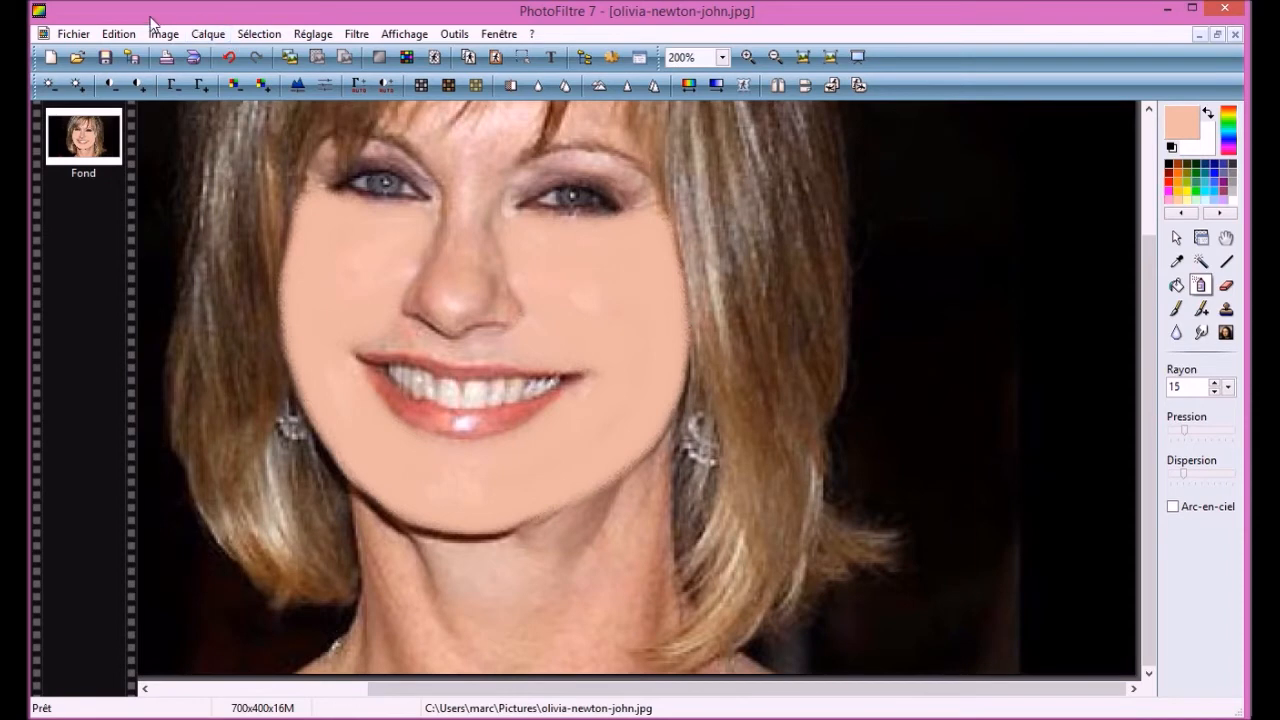
# Step: Fade the airbrushing on the cheeks and chin to 40% opacity
pyautogui.click(120, 34)
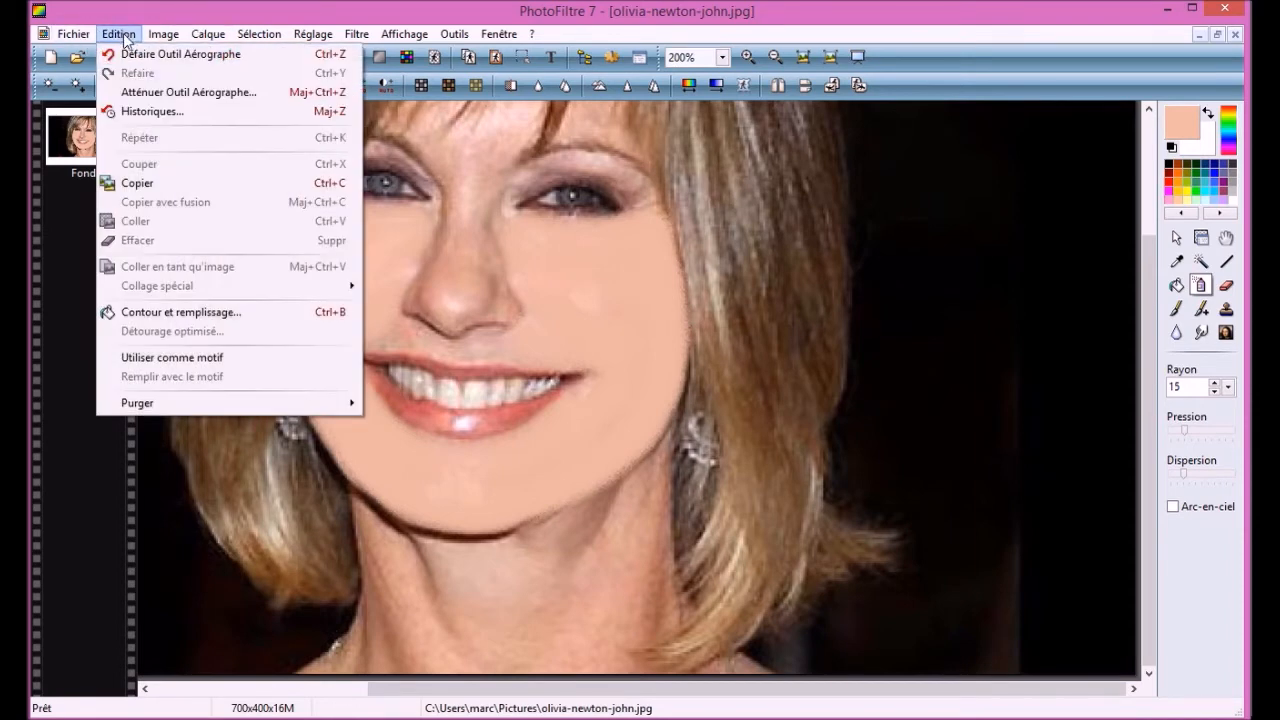
pyautogui.click(181, 95)
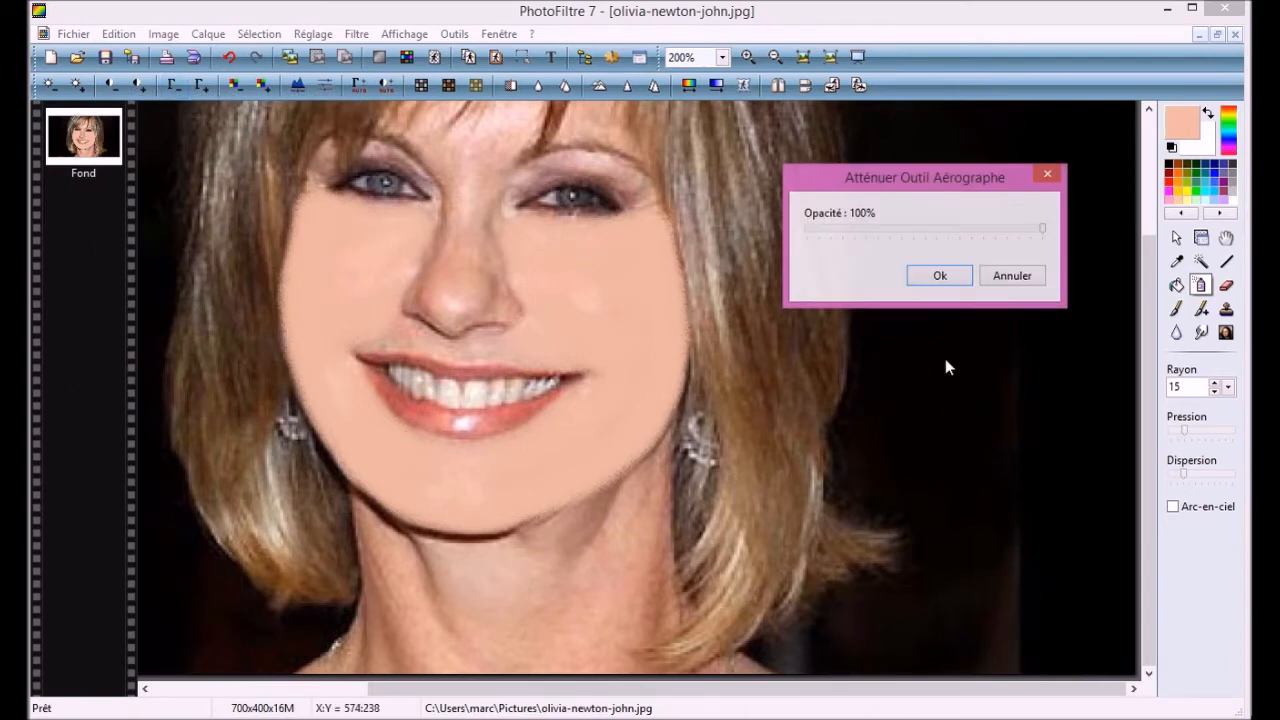
pyautogui.moveTo(1043, 229); pyautogui.dragTo(928, 231)
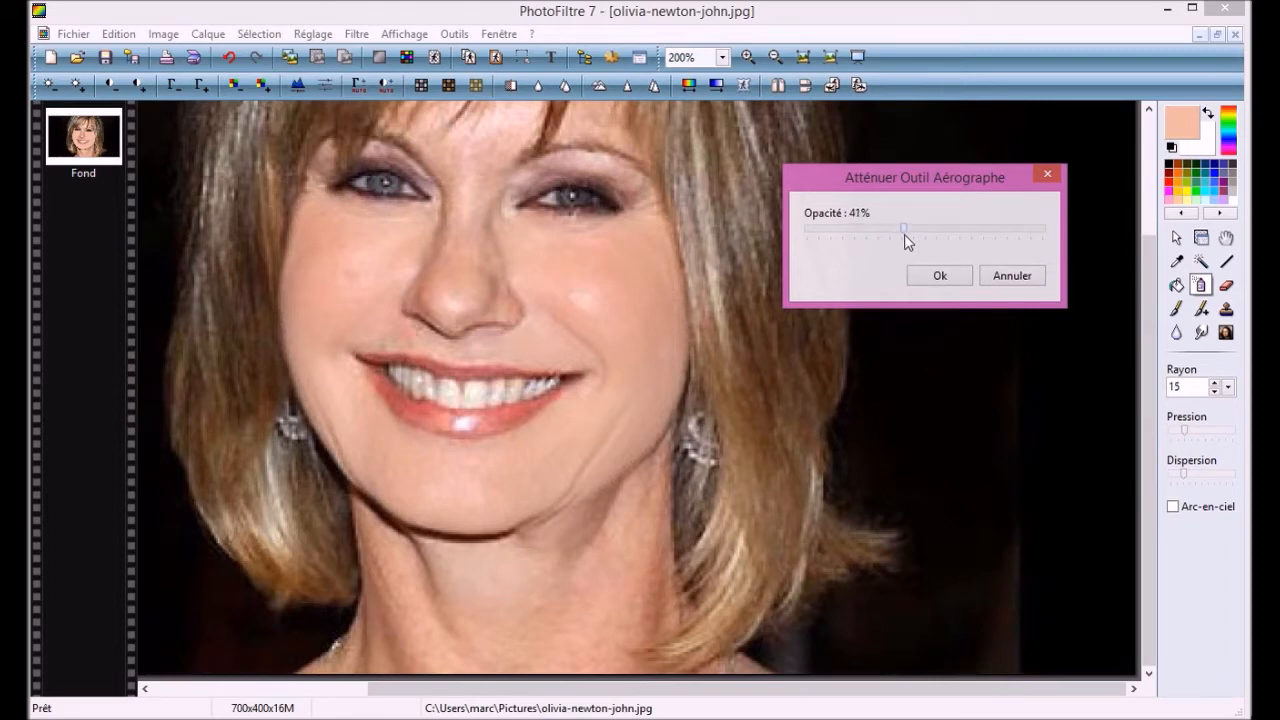
pyautogui.moveTo(904, 234); pyautogui.dragTo(907, 236)
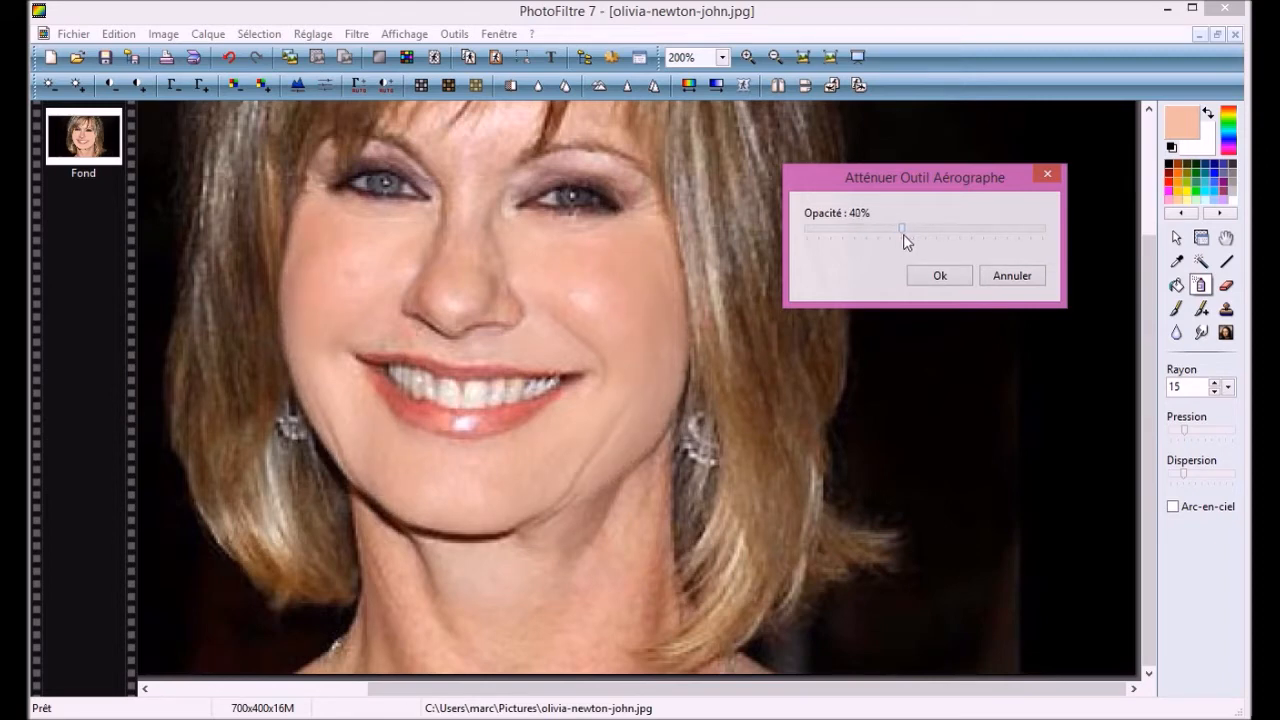
pyautogui.click(945, 279)
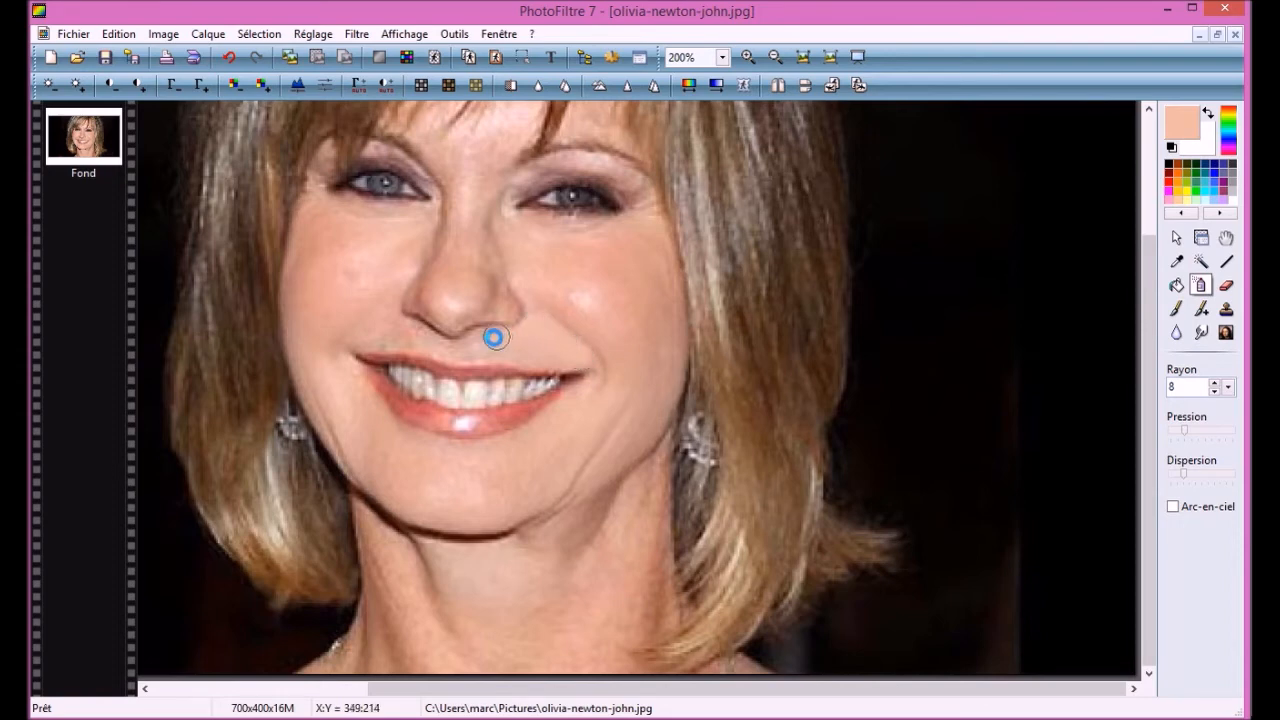
# Step: Airbrush the skin between nose and upper lip and along the cheek edge at radius 8, and fade it to 41% opacity
pyautogui.moveTo(507, 347); pyautogui.dragTo(572, 351)
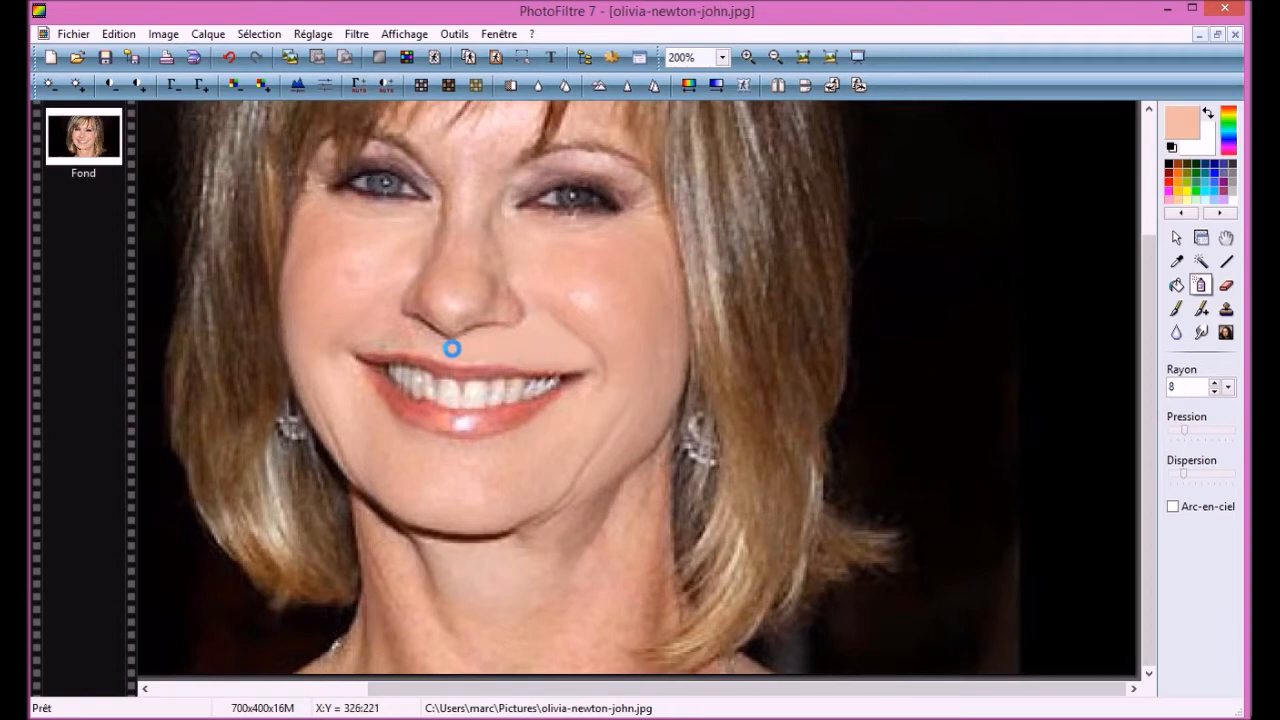
pyautogui.moveTo(409, 334)
pyautogui.mouseDown()
pyautogui.moveTo(343, 330)
pyautogui.moveTo(374, 304)
pyautogui.moveTo(357, 322)
pyautogui.moveTo(395, 324)
pyautogui.moveTo(382, 311)
pyautogui.moveTo(337, 325)
pyautogui.moveTo(287, 305)
pyautogui.mouseUp()
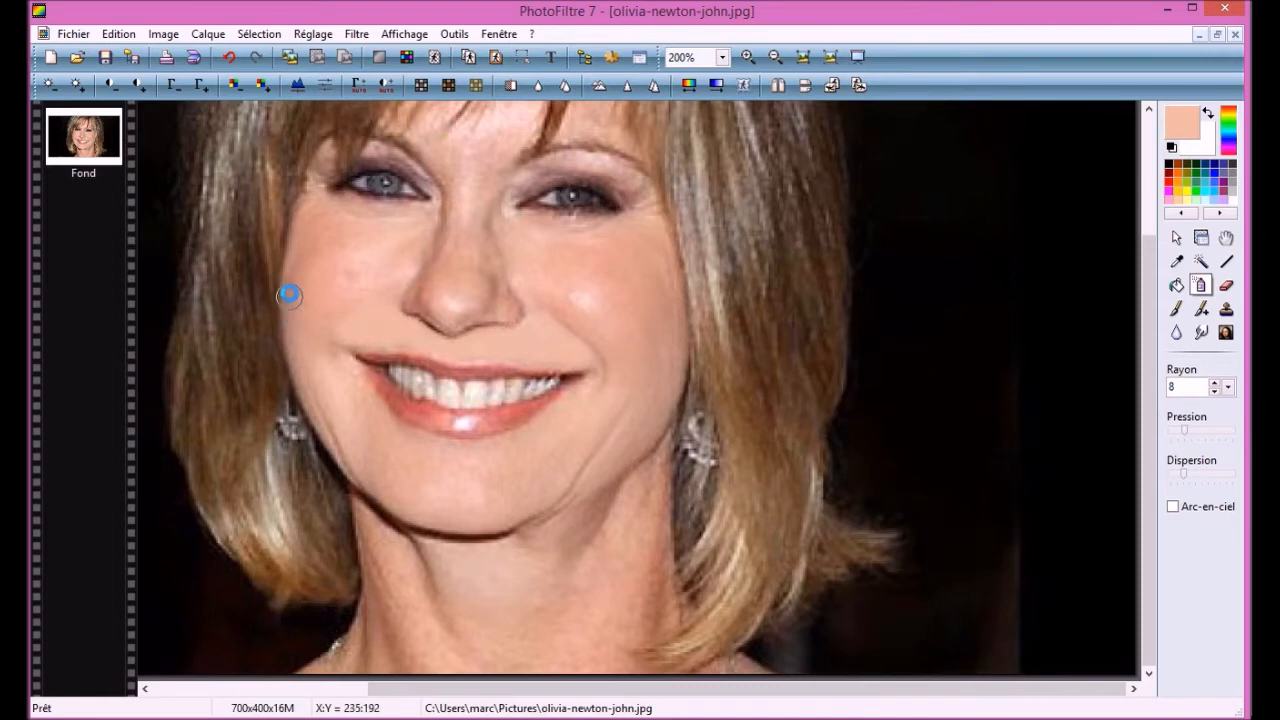
pyautogui.click(118, 36)
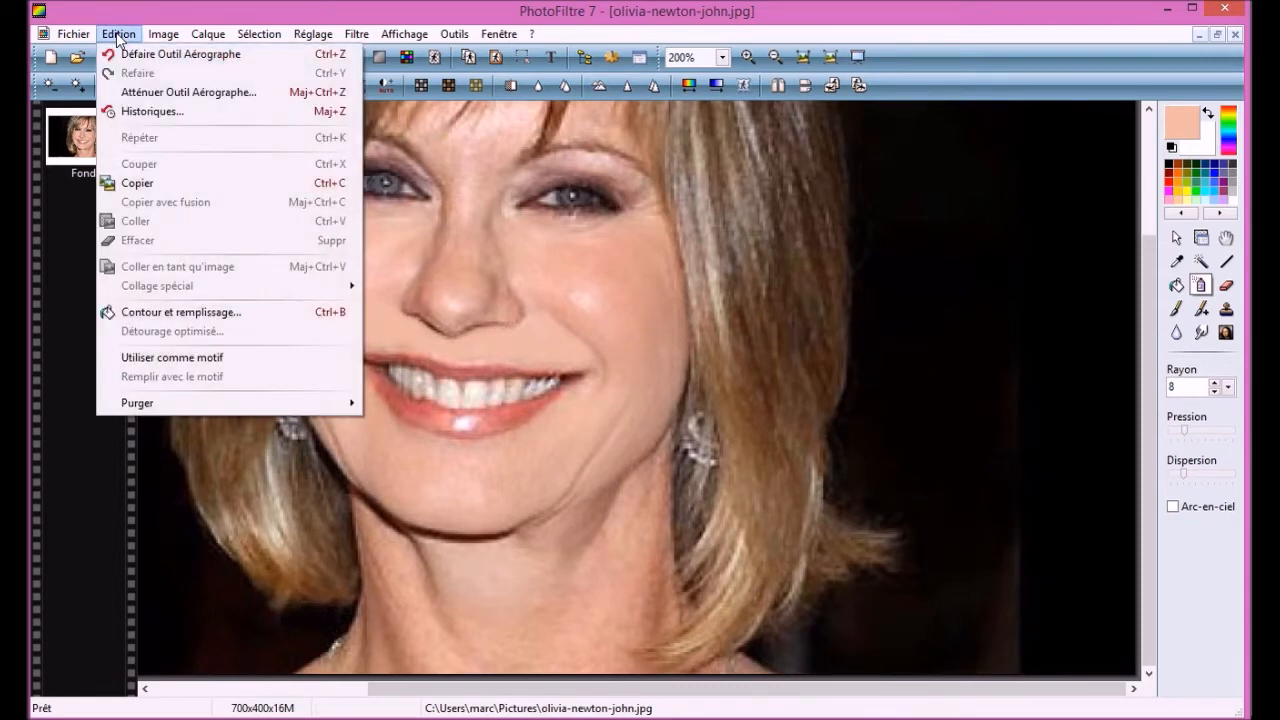
pyautogui.click(163, 94)
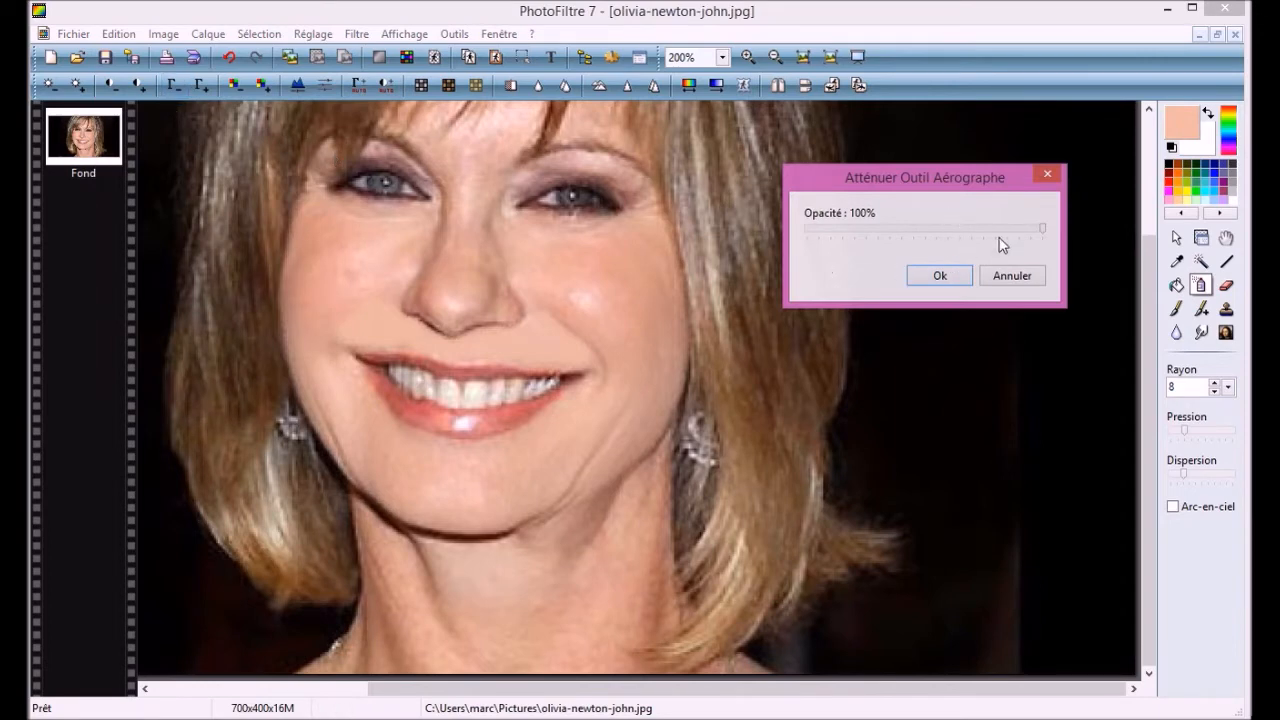
pyautogui.moveTo(1036, 229); pyautogui.dragTo(1023, 232)
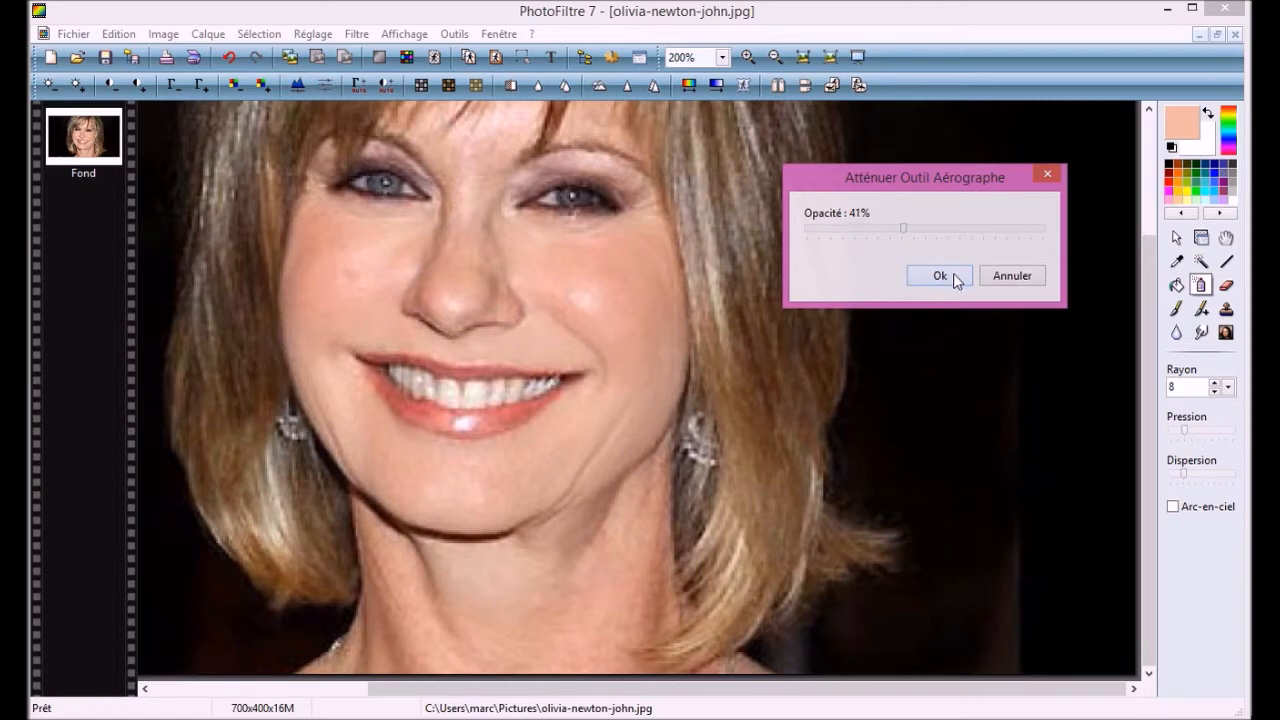
pyautogui.click(953, 273)
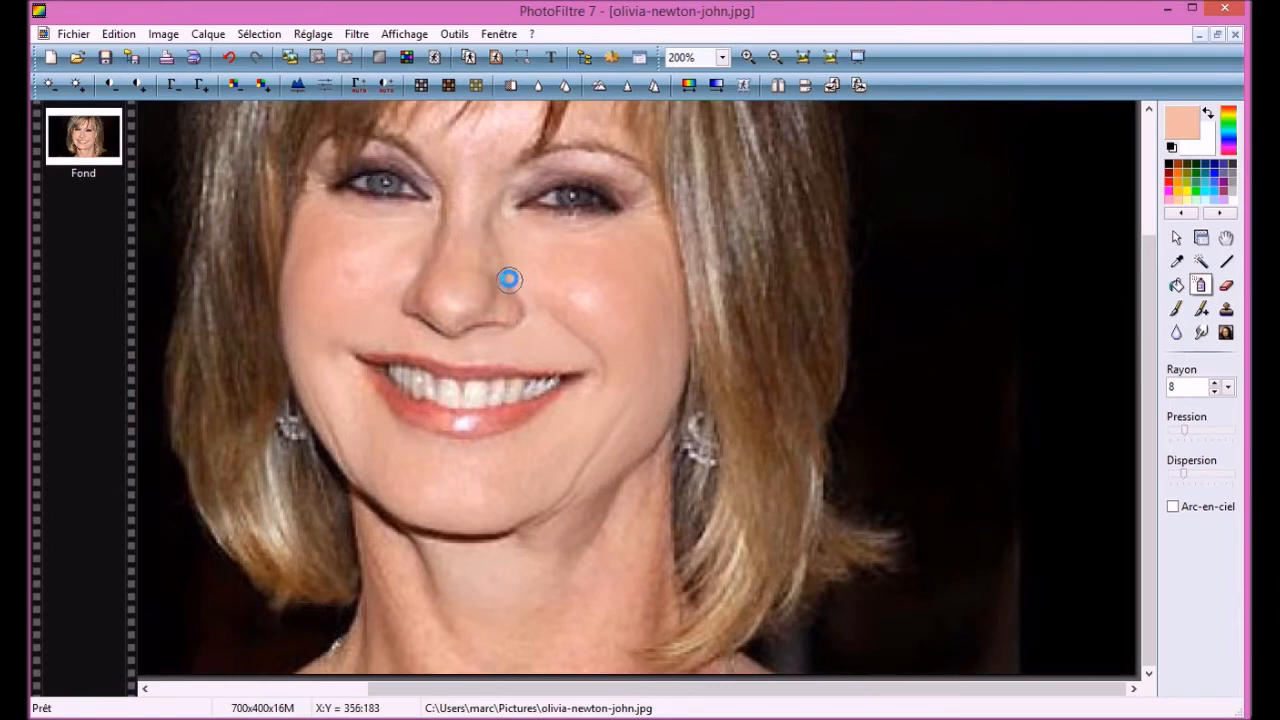
# Step: Airbrush the nose and the forehead skin between the strands of hair with the skin tone at radius 8
pyautogui.hotkey('ctrl', 'alt', '0')
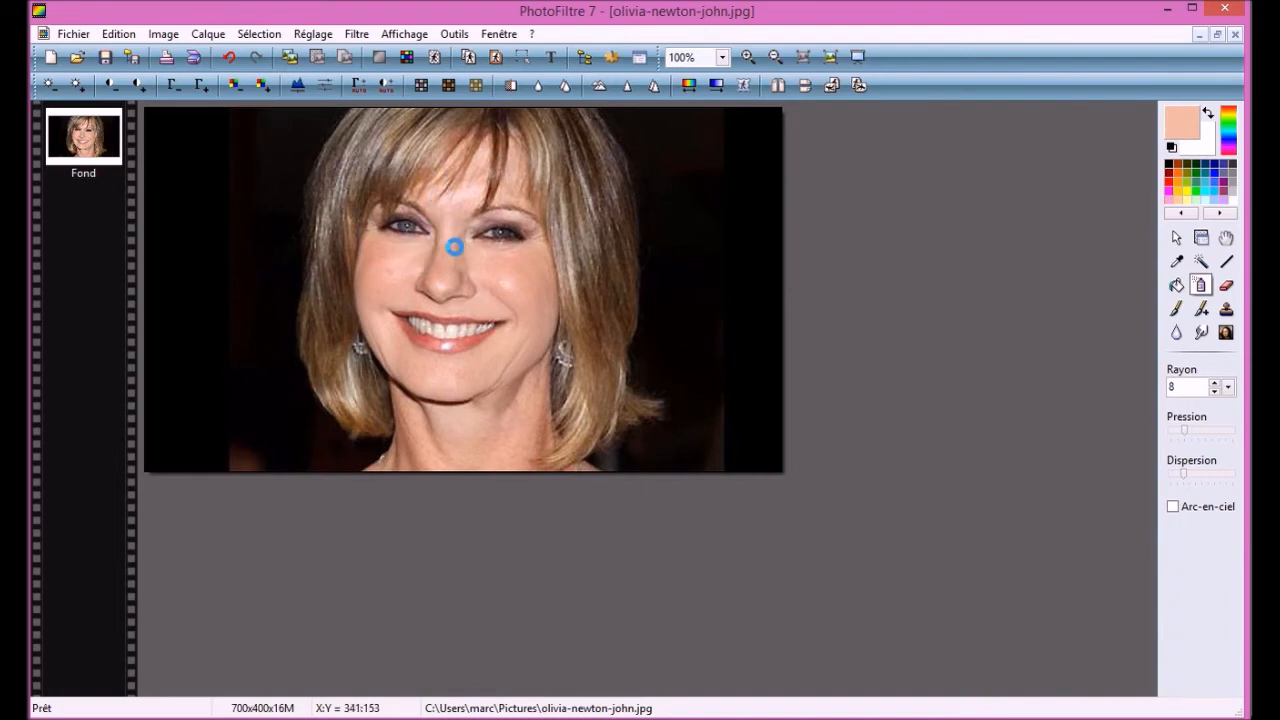
pyautogui.hotkey('ctrl', 'Up')
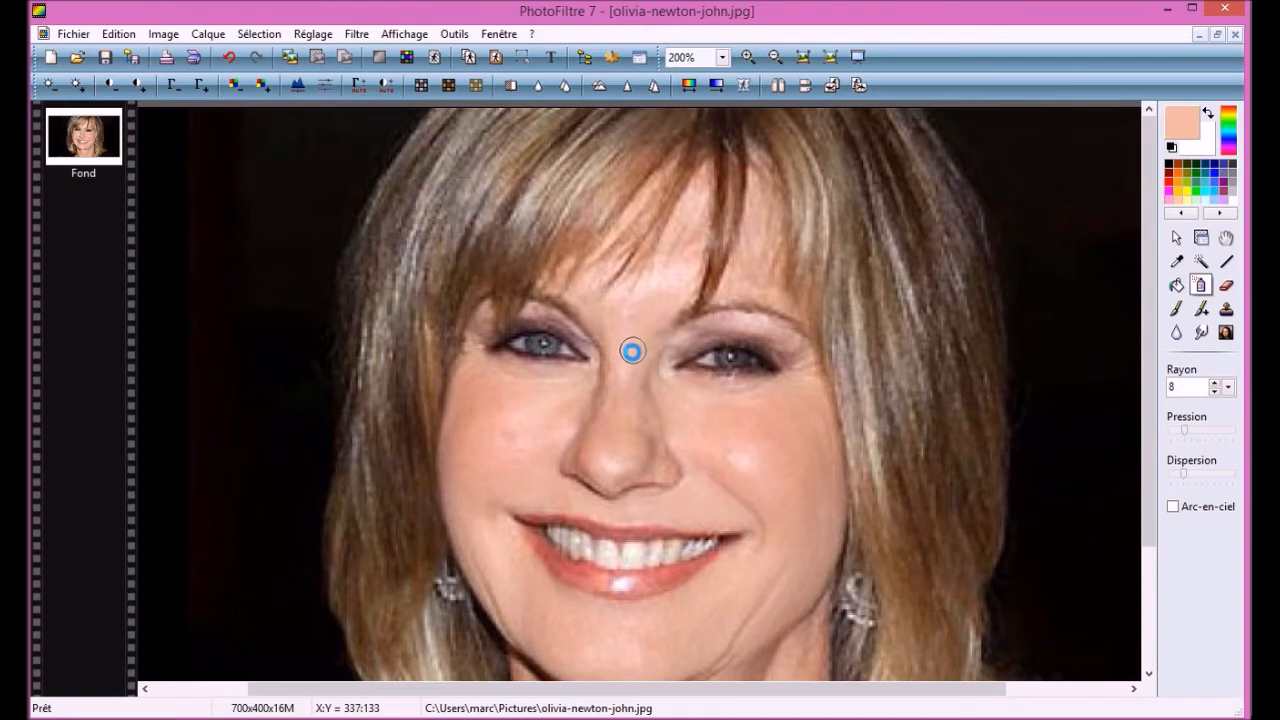
pyautogui.moveTo(606, 425)
pyautogui.mouseDown()
pyautogui.moveTo(593, 451)
pyautogui.moveTo(638, 440)
pyautogui.mouseUp()
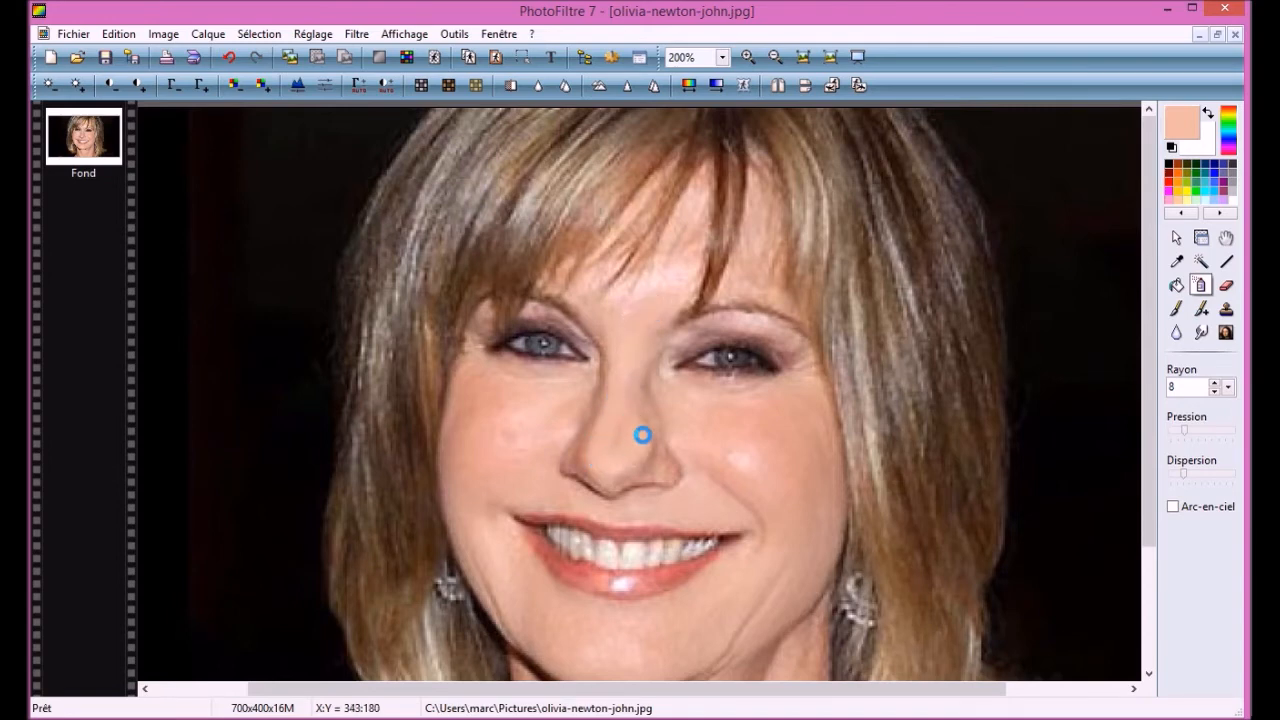
pyautogui.moveTo(608, 456)
pyautogui.mouseDown()
pyautogui.moveTo(586, 443)
pyautogui.moveTo(628, 352)
pyautogui.moveTo(609, 306)
pyautogui.moveTo(634, 303)
pyautogui.mouseUp()
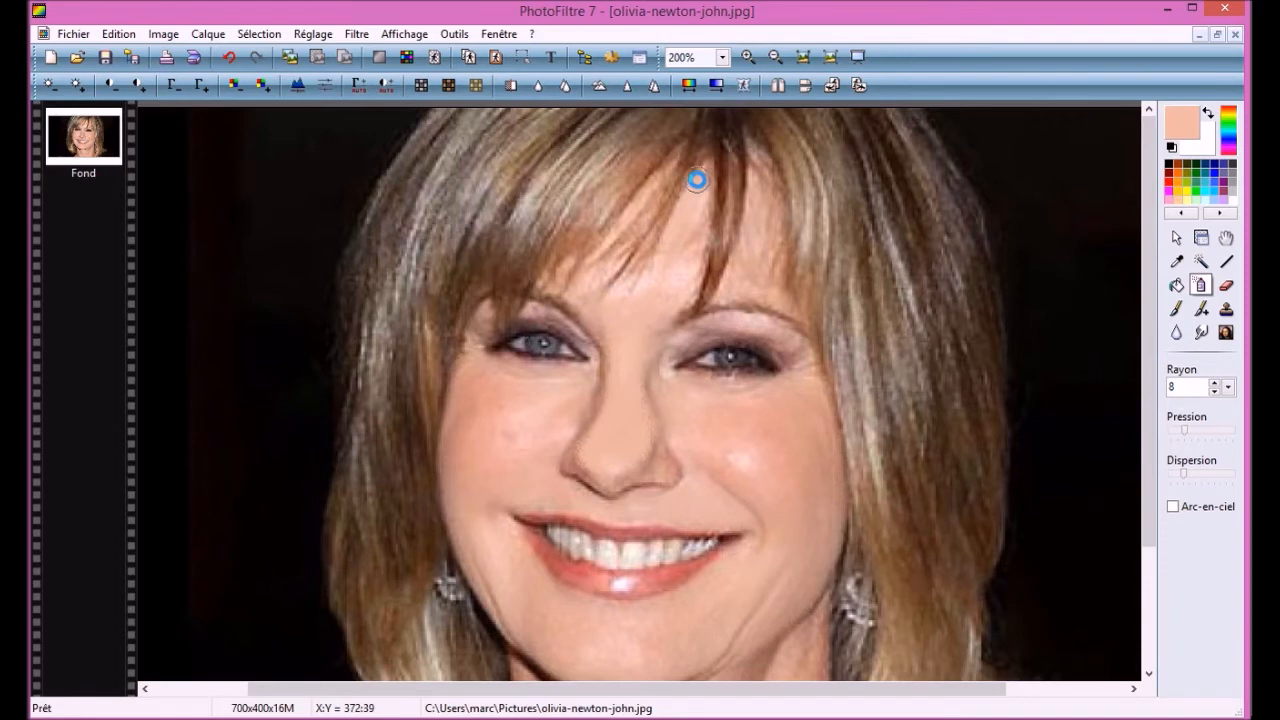
pyautogui.moveTo(665, 302)
pyautogui.mouseDown()
pyautogui.moveTo(680, 251)
pyautogui.moveTo(637, 300)
pyautogui.moveTo(623, 291)
pyautogui.moveTo(677, 294)
pyautogui.moveTo(749, 252)
pyautogui.moveTo(757, 157)
pyautogui.moveTo(780, 284)
pyautogui.mouseUp()
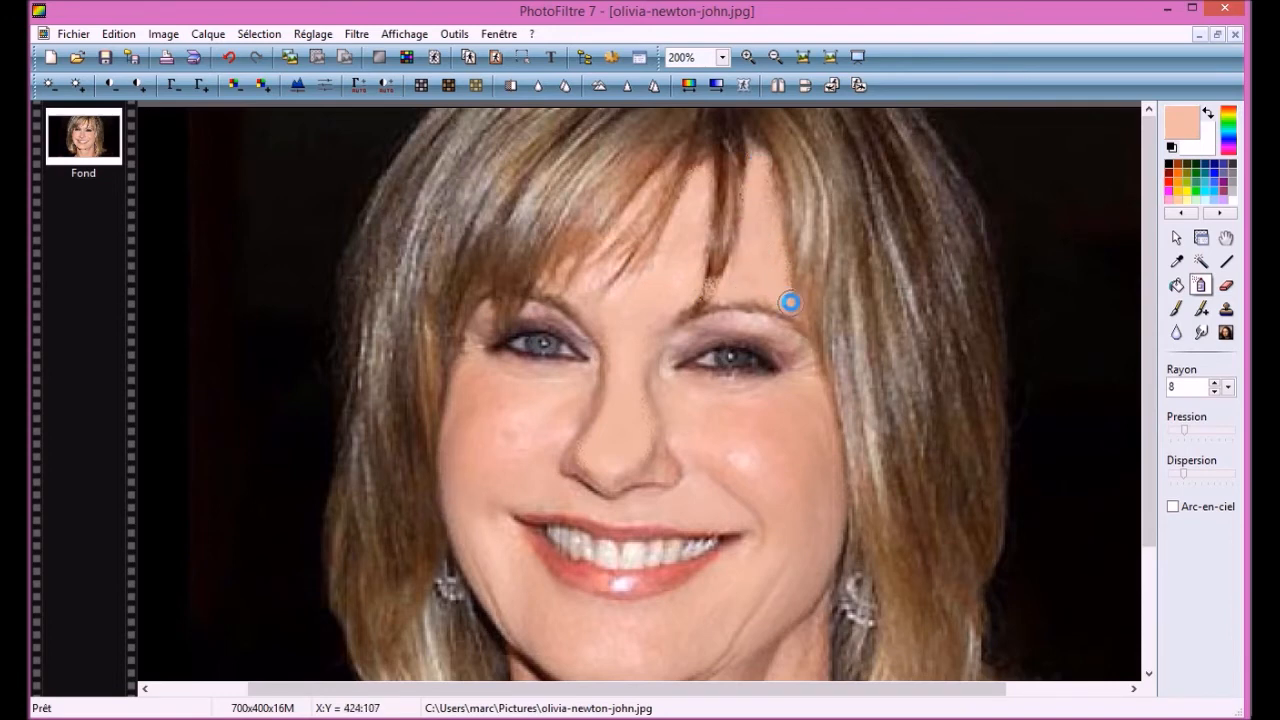
pyautogui.moveTo(790, 302); pyautogui.dragTo(767, 276)
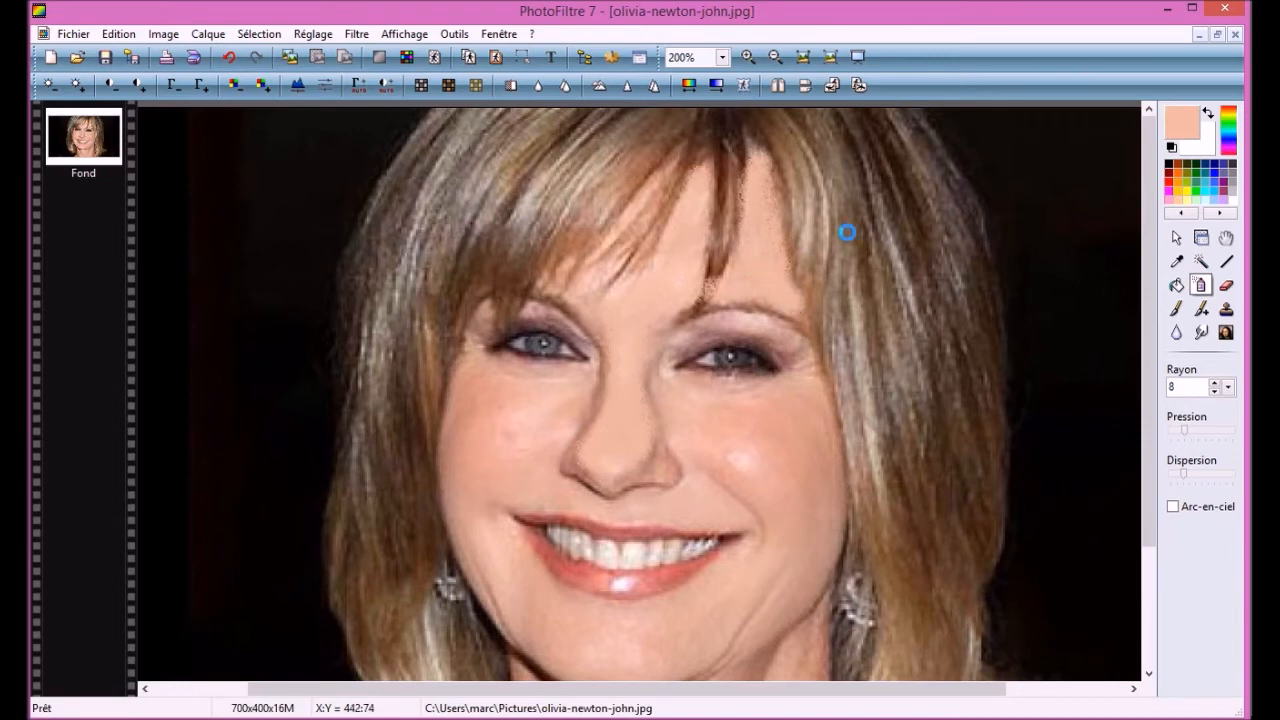
# Step: Fade the airbrushing on the nose and forehead to 41% opacity
pyautogui.click(116, 36)
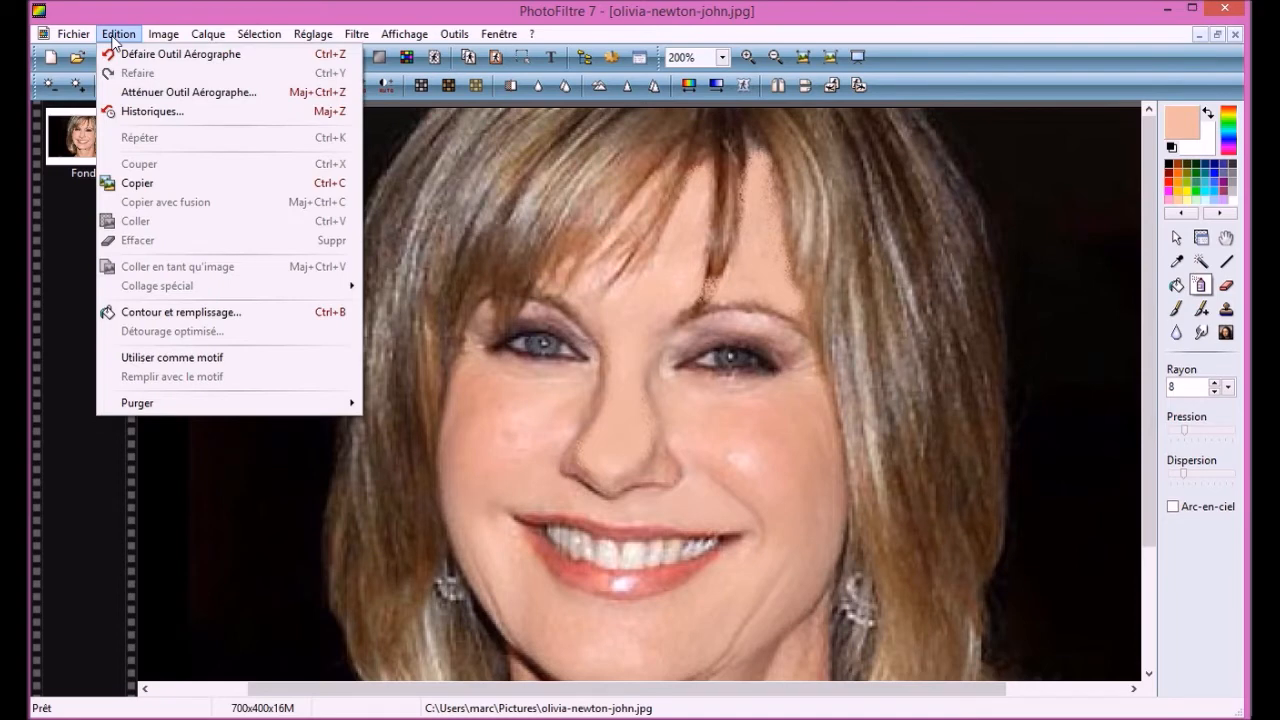
pyautogui.click(166, 95)
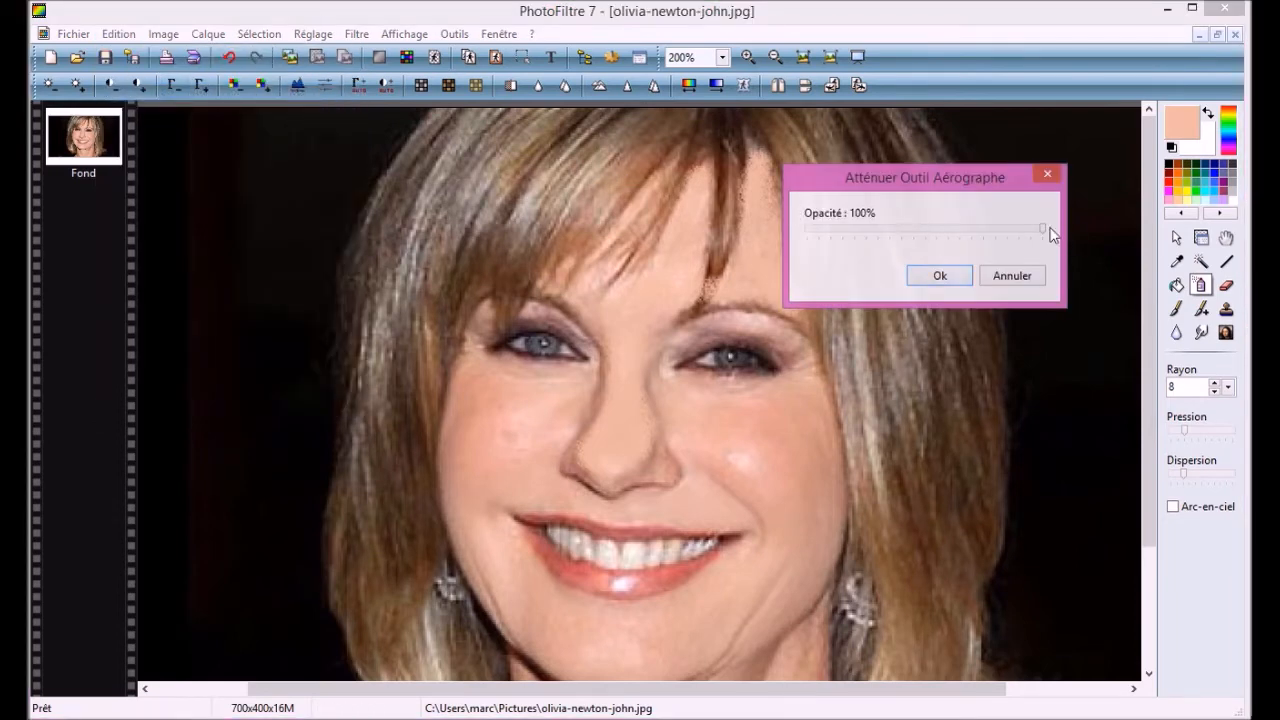
pyautogui.moveTo(1043, 230); pyautogui.dragTo(906, 237)
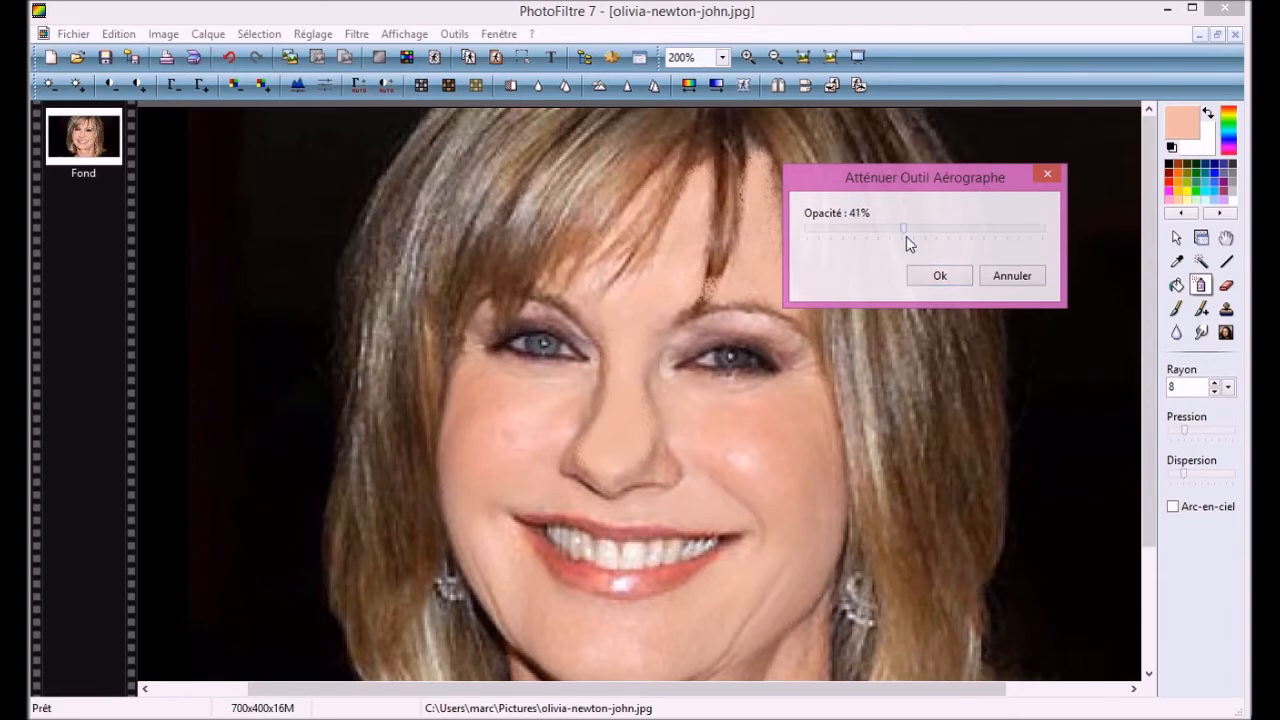
pyautogui.click(940, 276)
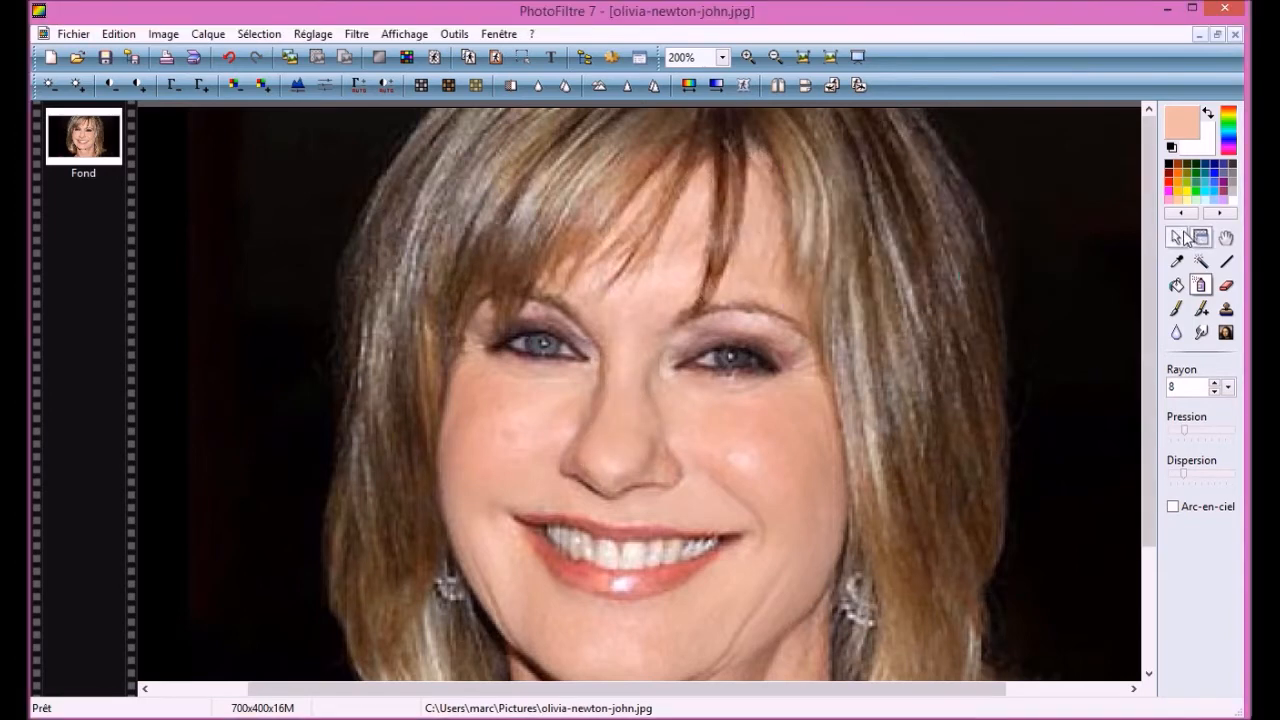
# Step: Examine the smoothed facial skin and the area around the eyes, both in the whole portrait and close up
pyautogui.scroll(-3, 845, 362)
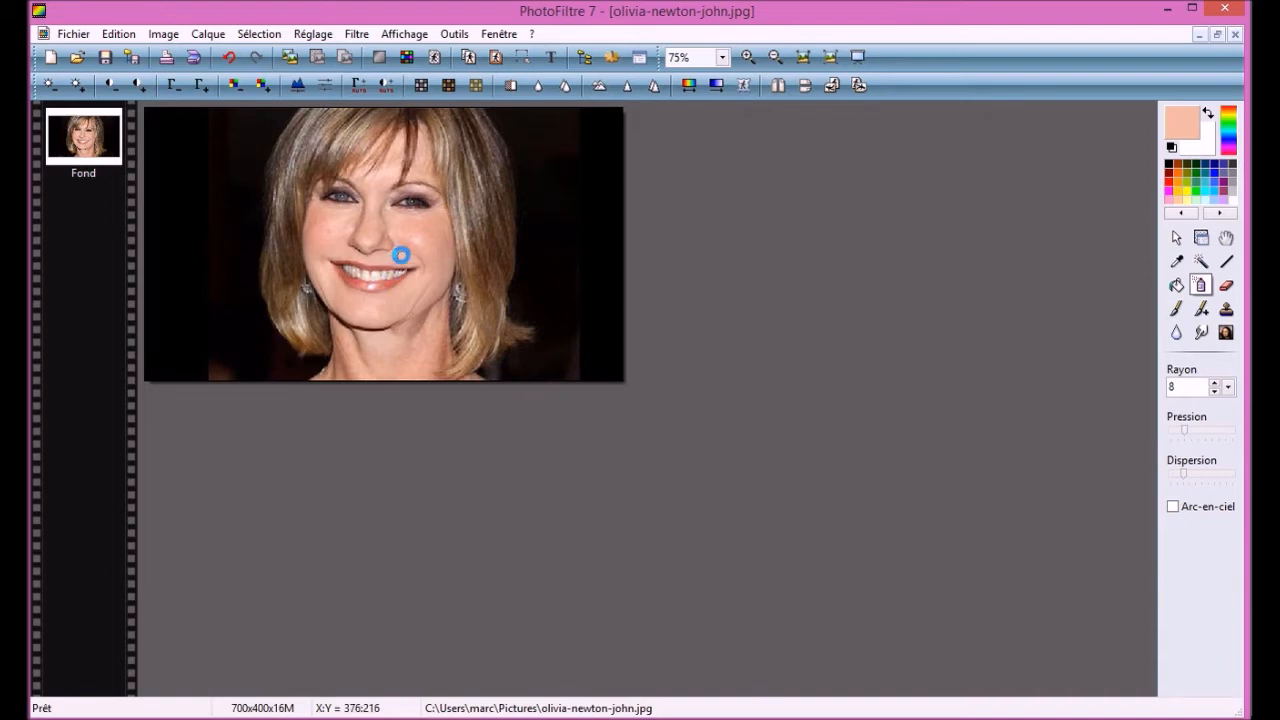
pyautogui.scroll(1, 402, 259)
pyautogui.scroll(2, 401, 265)
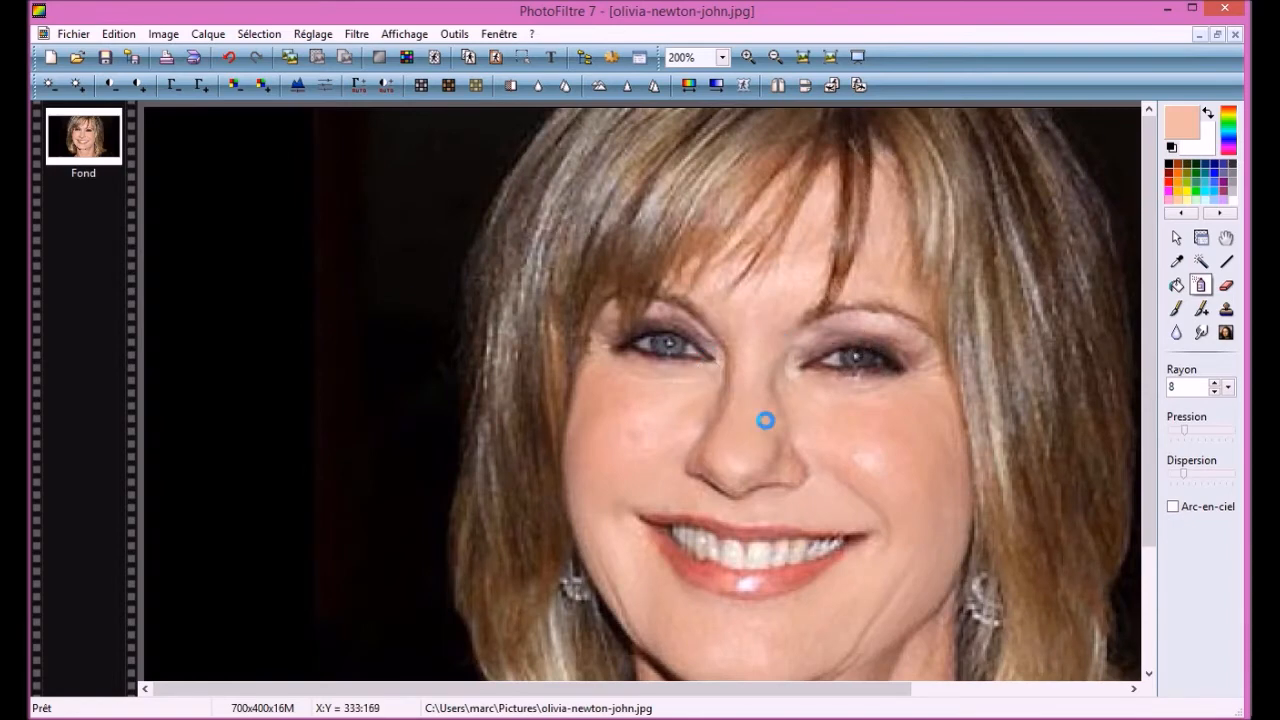
pyautogui.moveTo(783, 337)
pyautogui.mouseDown()
pyautogui.moveTo(763, 331)
pyautogui.moveTo(886, 323)
pyautogui.moveTo(912, 338)
pyautogui.mouseUp()
pyautogui.moveTo(897, 346)
pyautogui.mouseDown()
pyautogui.moveTo(801, 355)
pyautogui.moveTo(826, 328)
pyautogui.moveTo(869, 324)
pyautogui.moveTo(926, 356)
pyautogui.moveTo(866, 326)
pyautogui.moveTo(809, 340)
pyautogui.mouseUp()
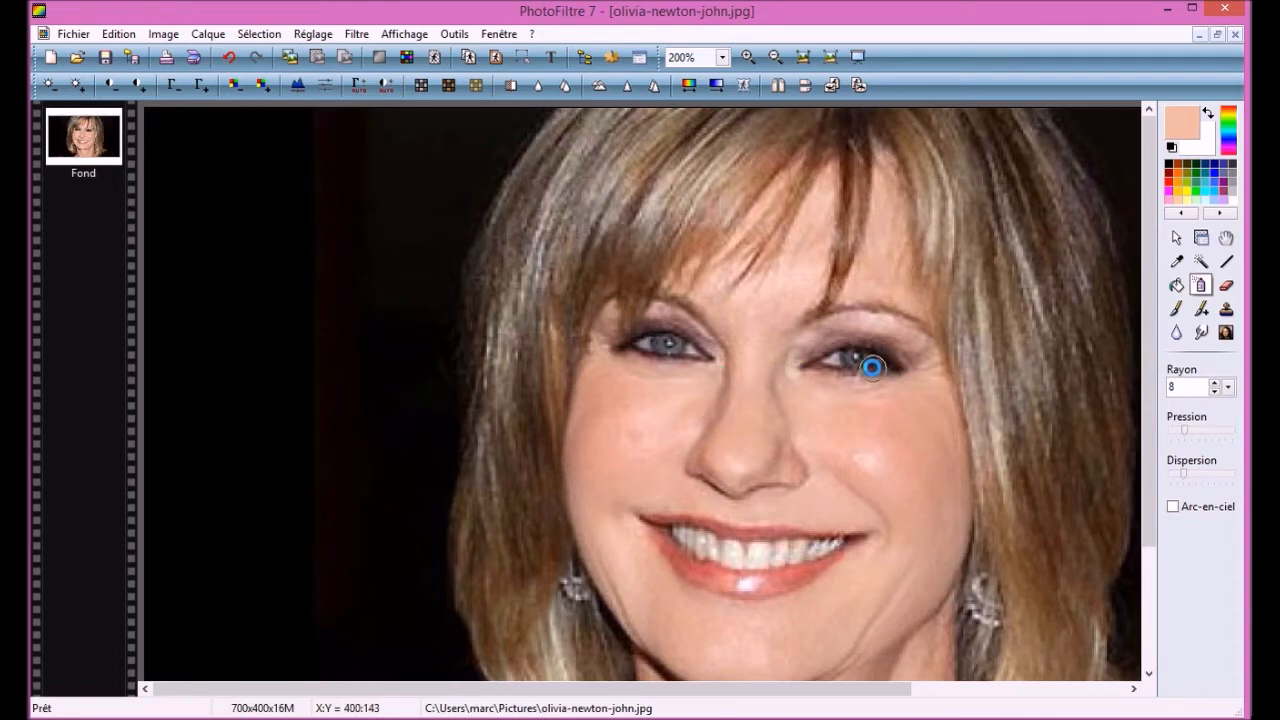
pyautogui.scroll(-1, 860, 357)
pyautogui.scroll(1, 560, 320)
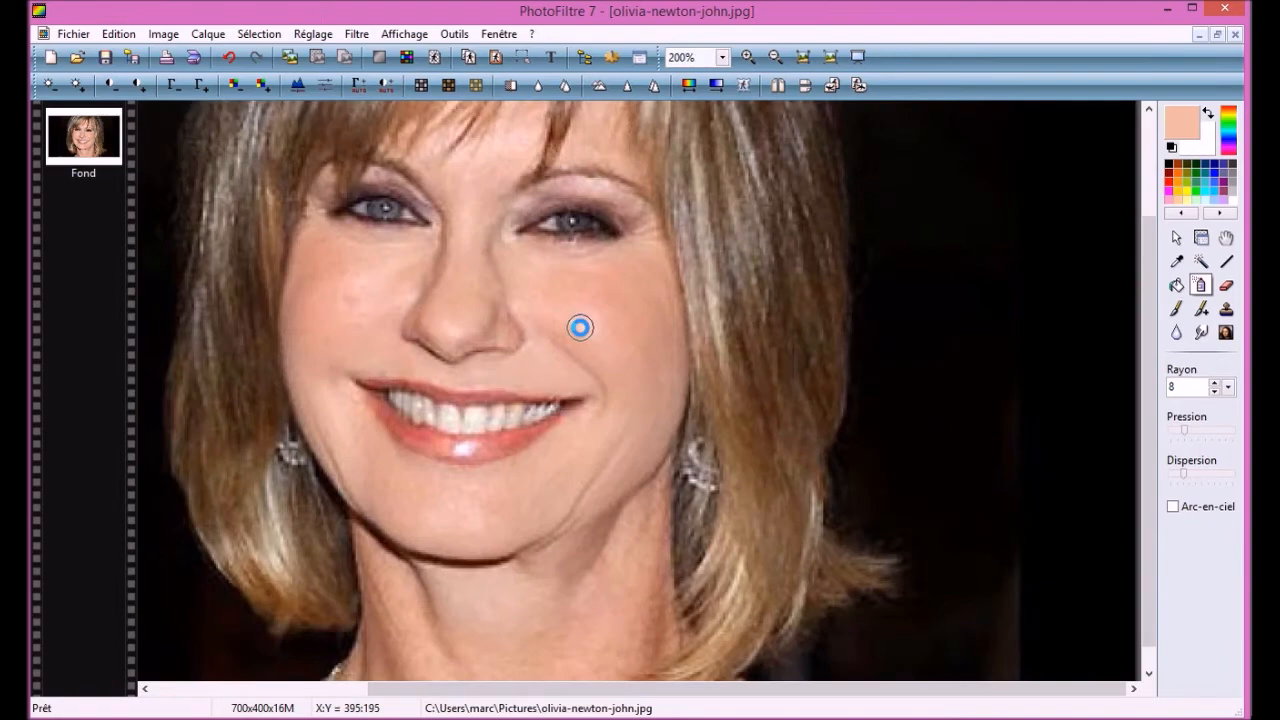
# Step: Outline the iris of the eye nearer the image's right edge with a polygon selection of about 19 × 8 pixels
pyautogui.scroll(1, 578, 240)
pyautogui.scroll(1, 690, 372)
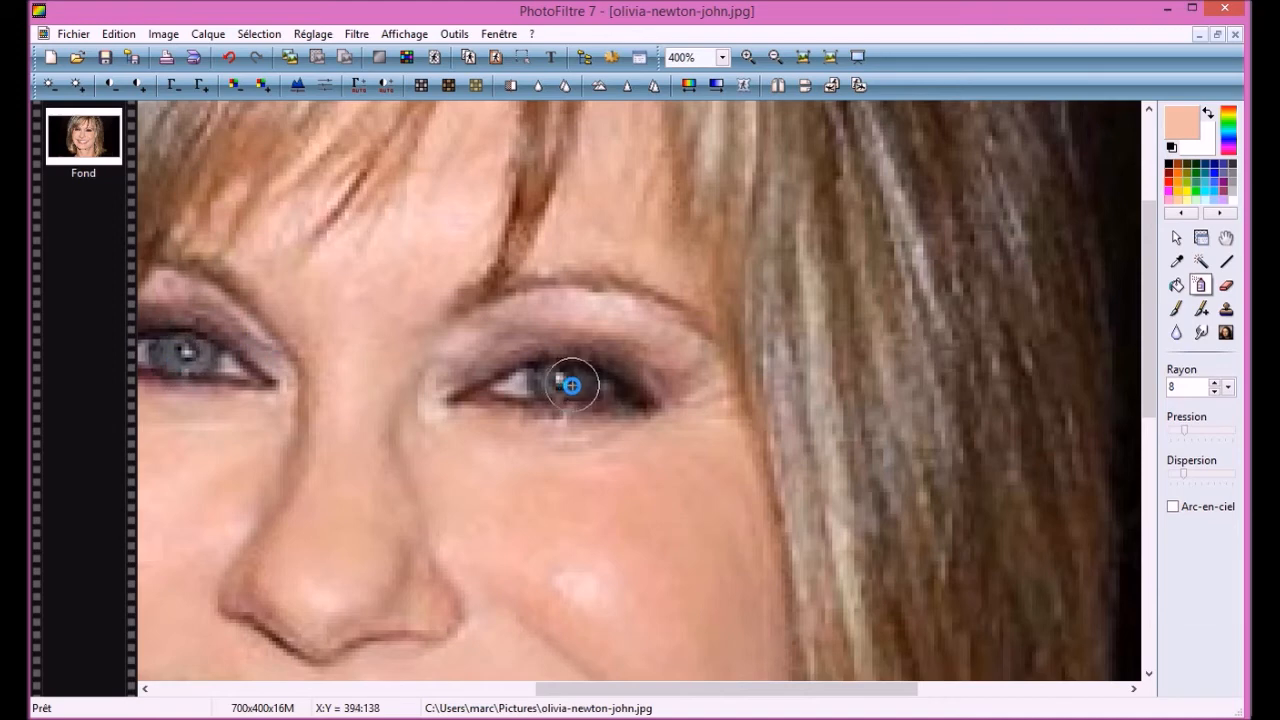
pyautogui.click(1176, 237)
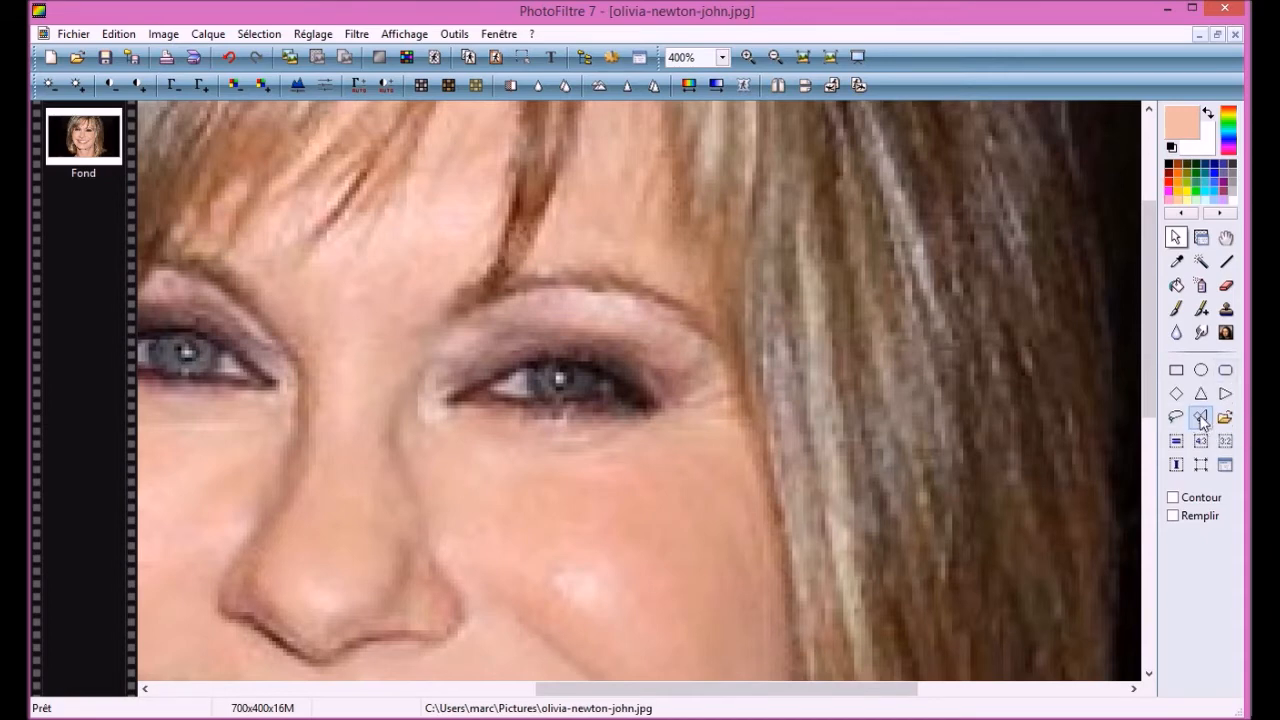
pyautogui.click(1199, 420)
pyautogui.click(533, 367)
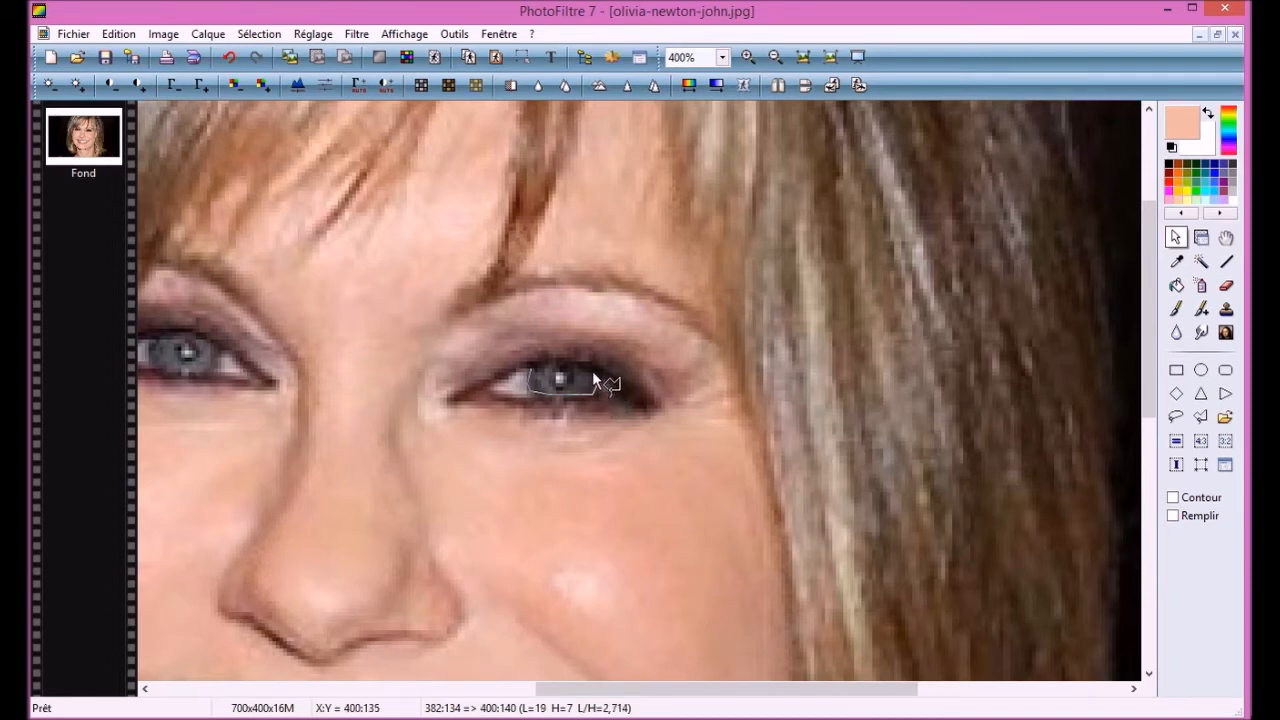
pyautogui.doubleClick(537, 368)
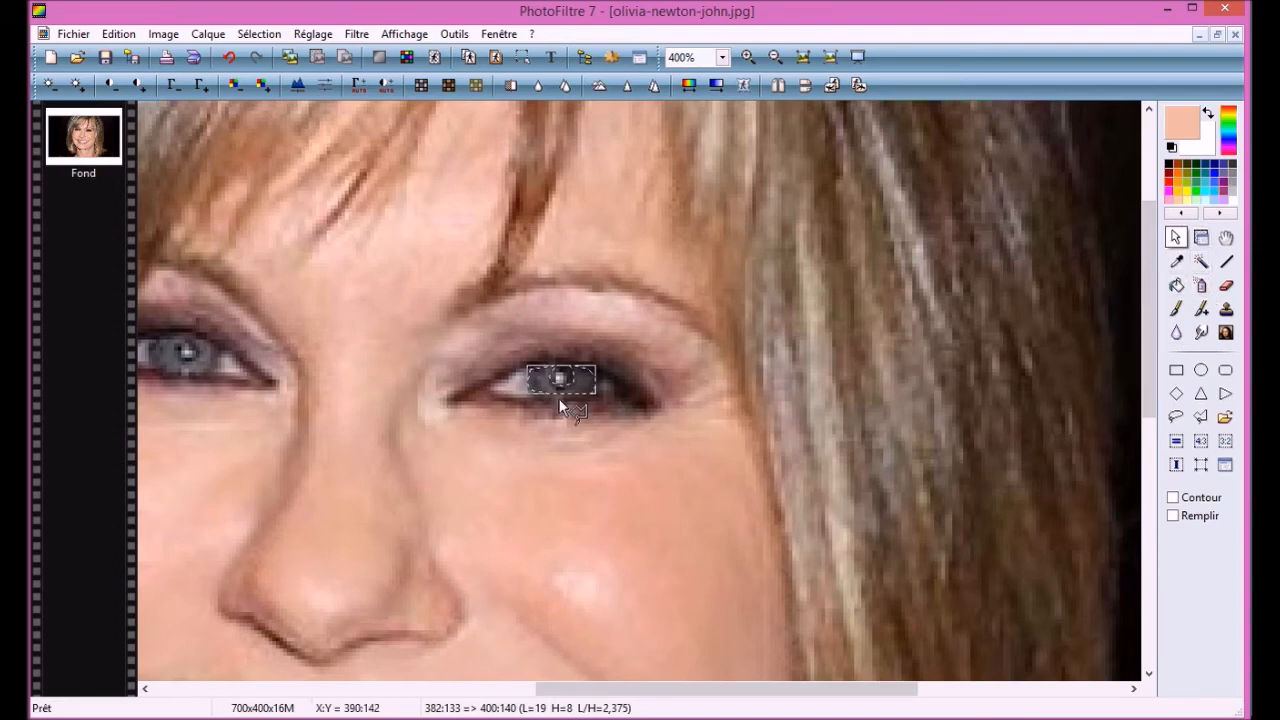
# Step: Start a two-colour gradient on the selected iris, with blue as colour 1 and cyan as colour 2
pyautogui.click(716, 86)
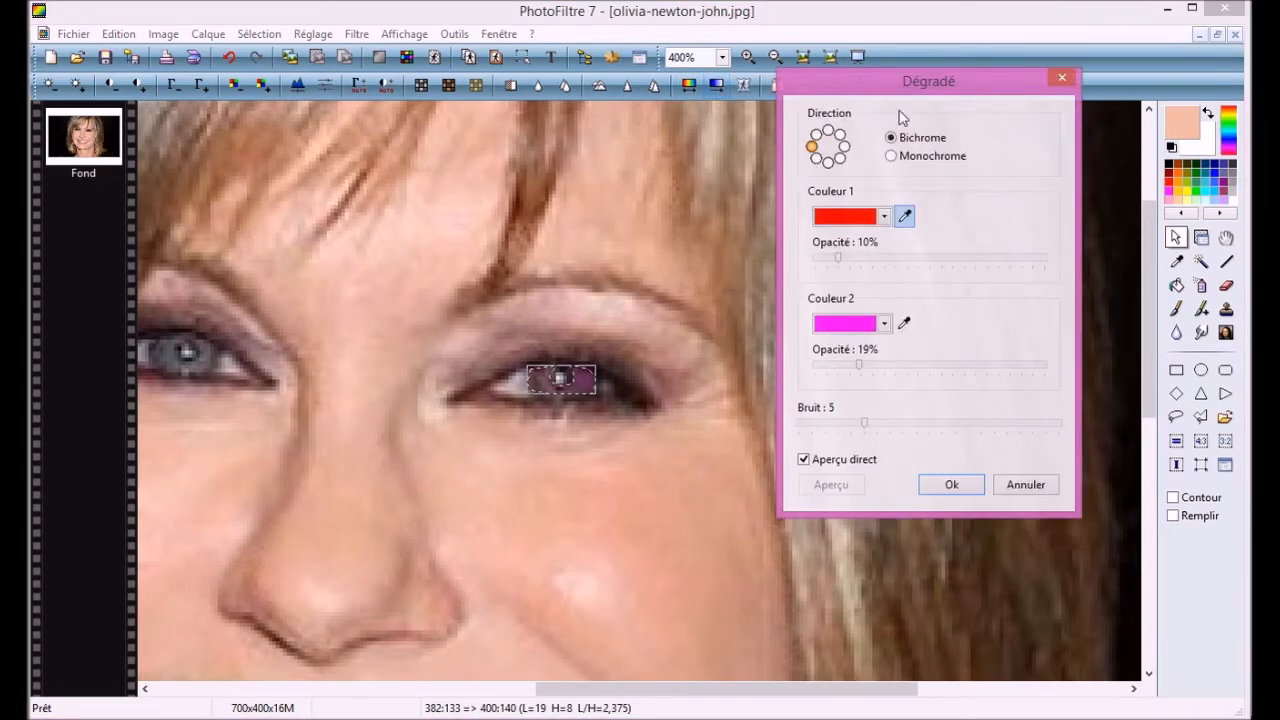
pyautogui.click(884, 217)
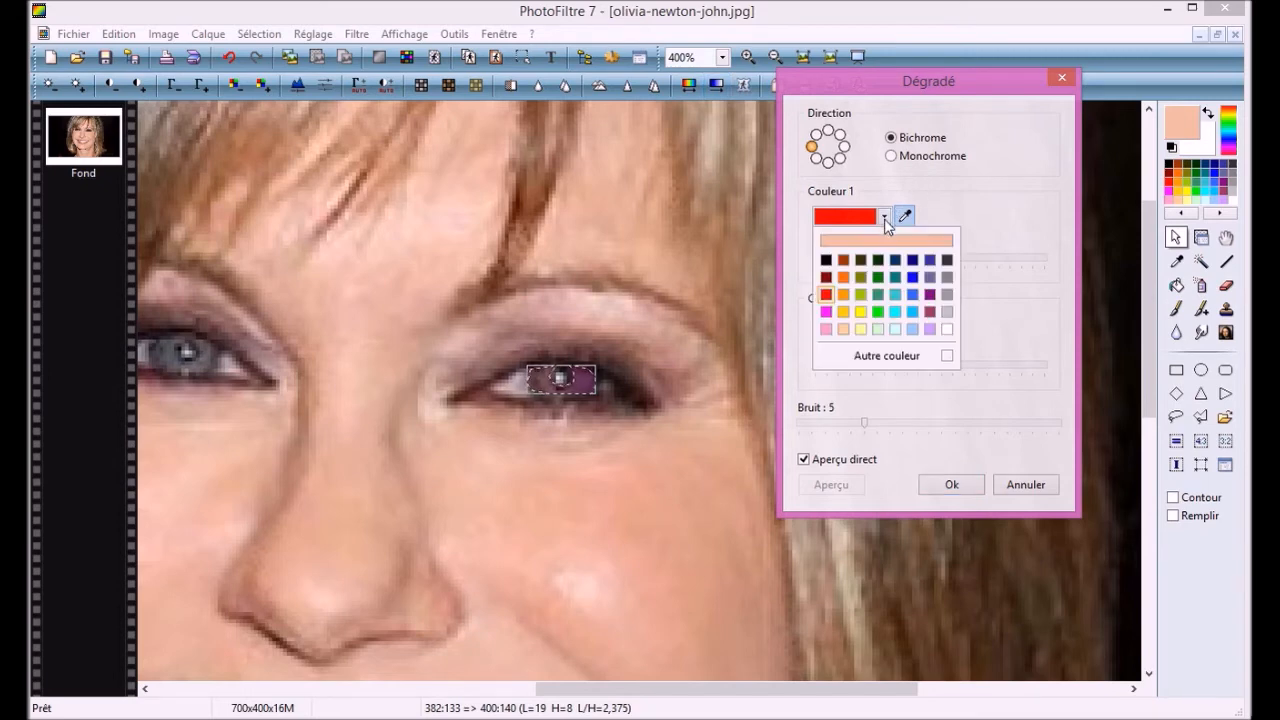
pyautogui.click(913, 295)
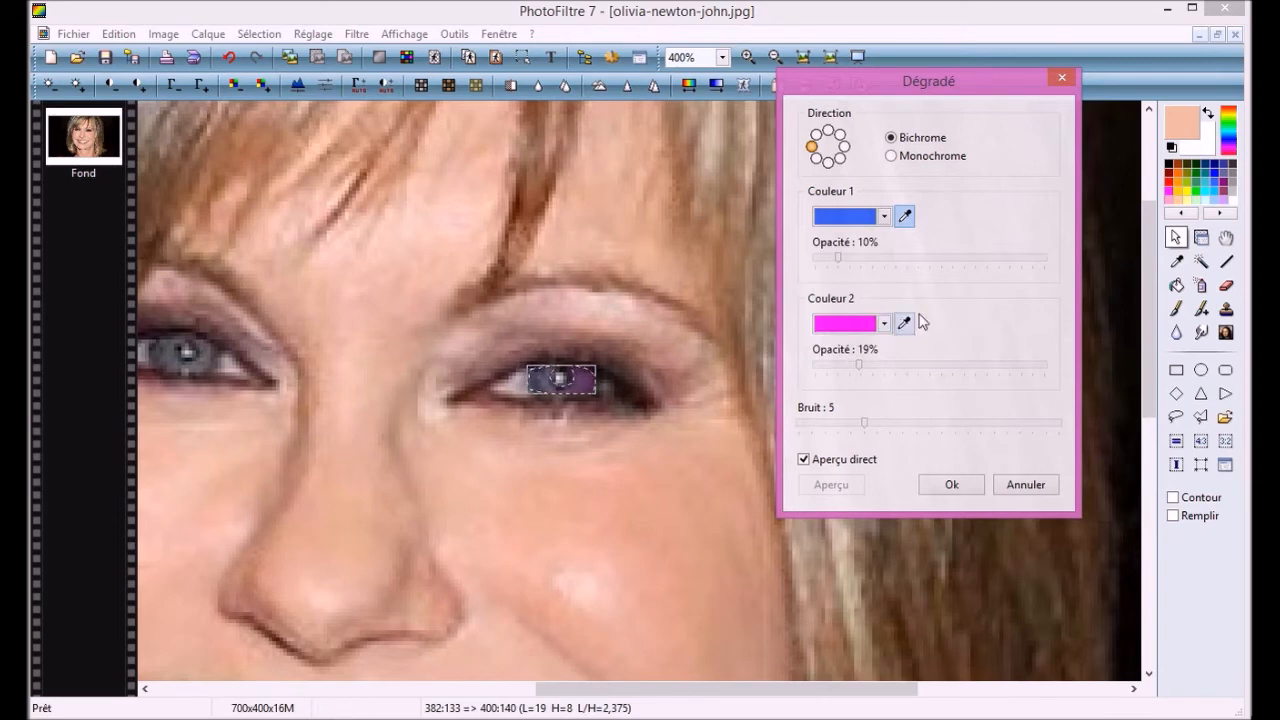
pyautogui.click(885, 326)
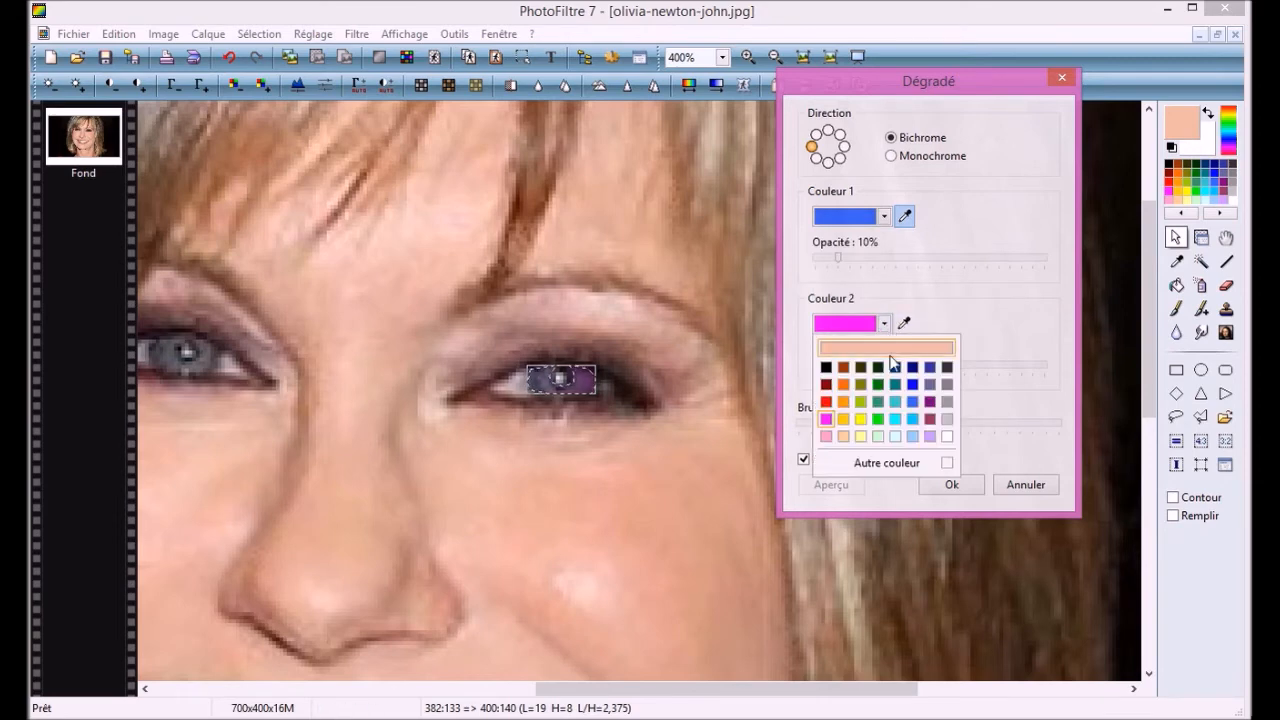
pyautogui.click(896, 419)
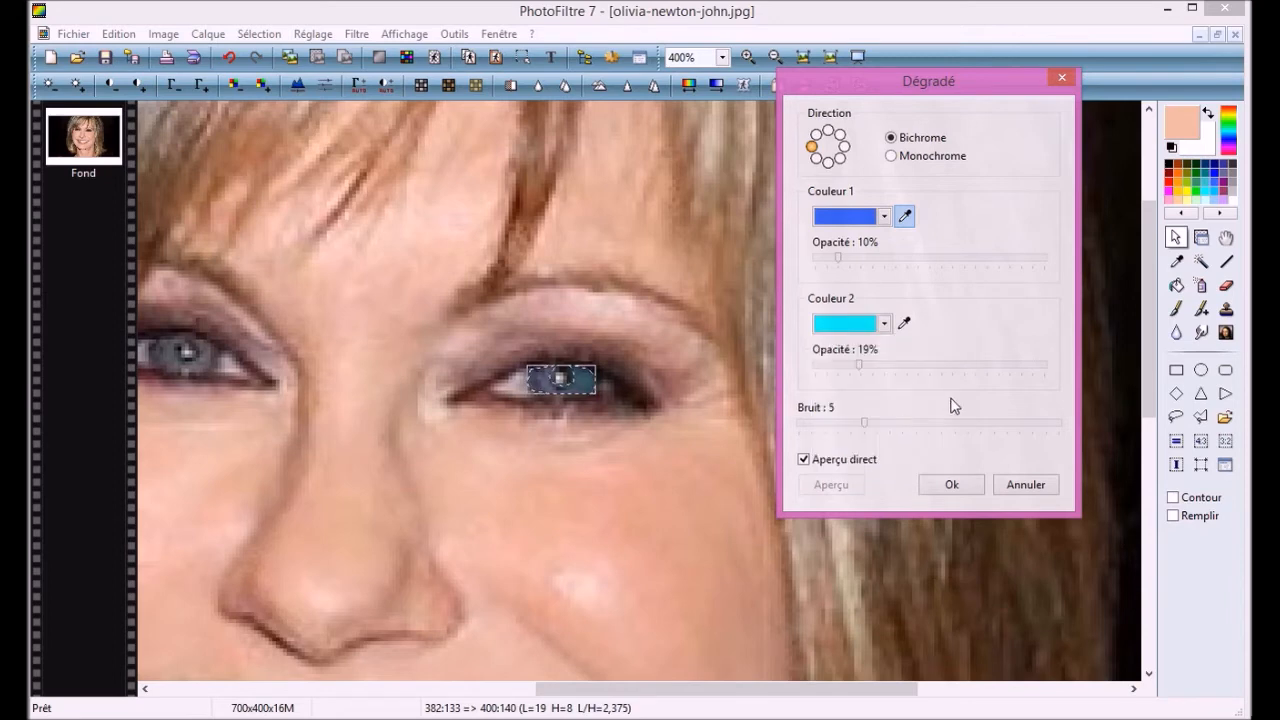
# Step: Apply the iris gradient with 25% opacity for the blue and 28% for the cyan, and hide the selection
pyautogui.click(902, 366)
pyautogui.click(915, 366)
pyautogui.moveTo(880, 366); pyautogui.dragTo(867, 366)
pyautogui.click(876, 258)
pyautogui.click(882, 260)
pyautogui.click(918, 366)
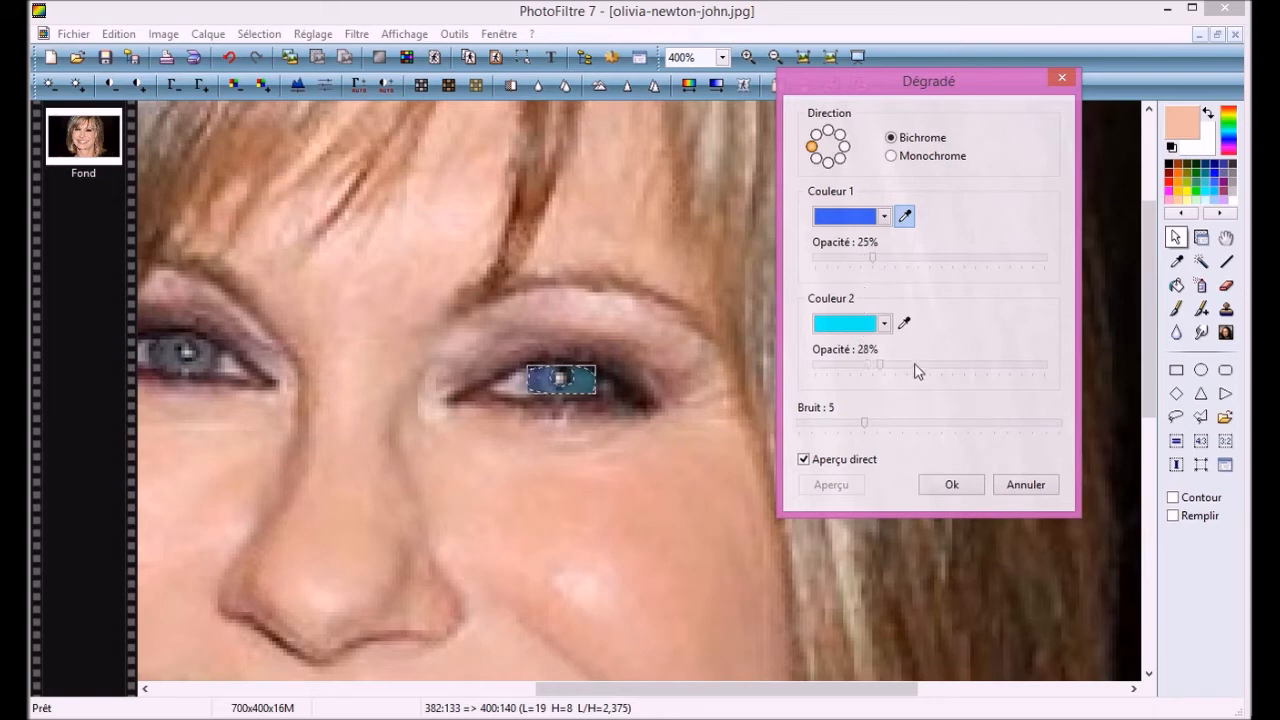
pyautogui.click(952, 484)
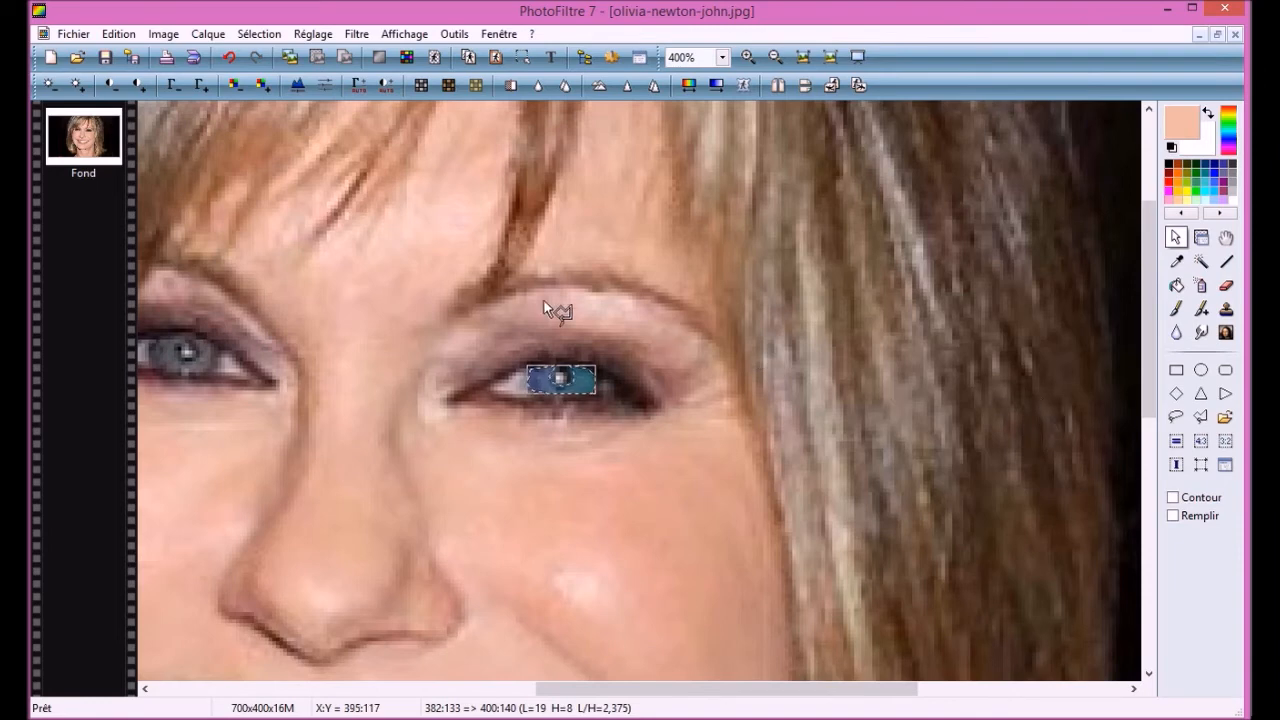
pyautogui.click(246, 35)
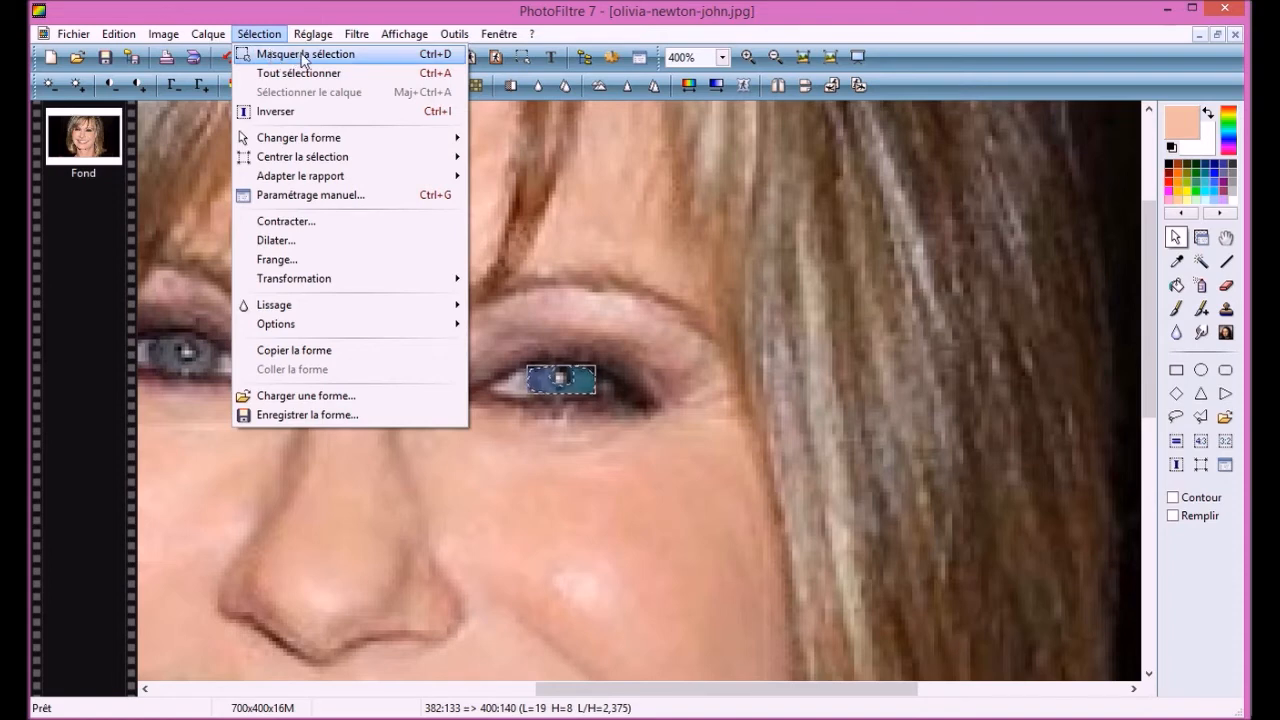
pyautogui.click(304, 55)
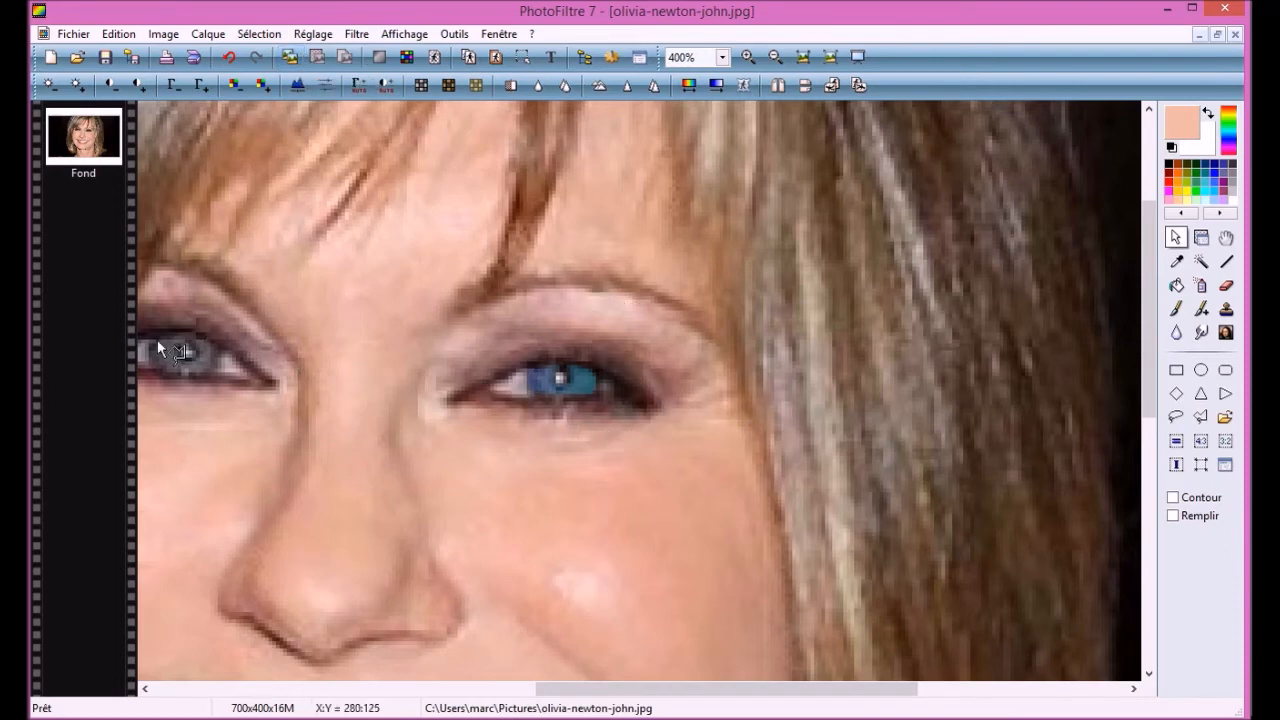
# Step: Outline the iris of the other eye with a polygon selection of about 18 × 10 pixels
pyautogui.click(1201, 418)
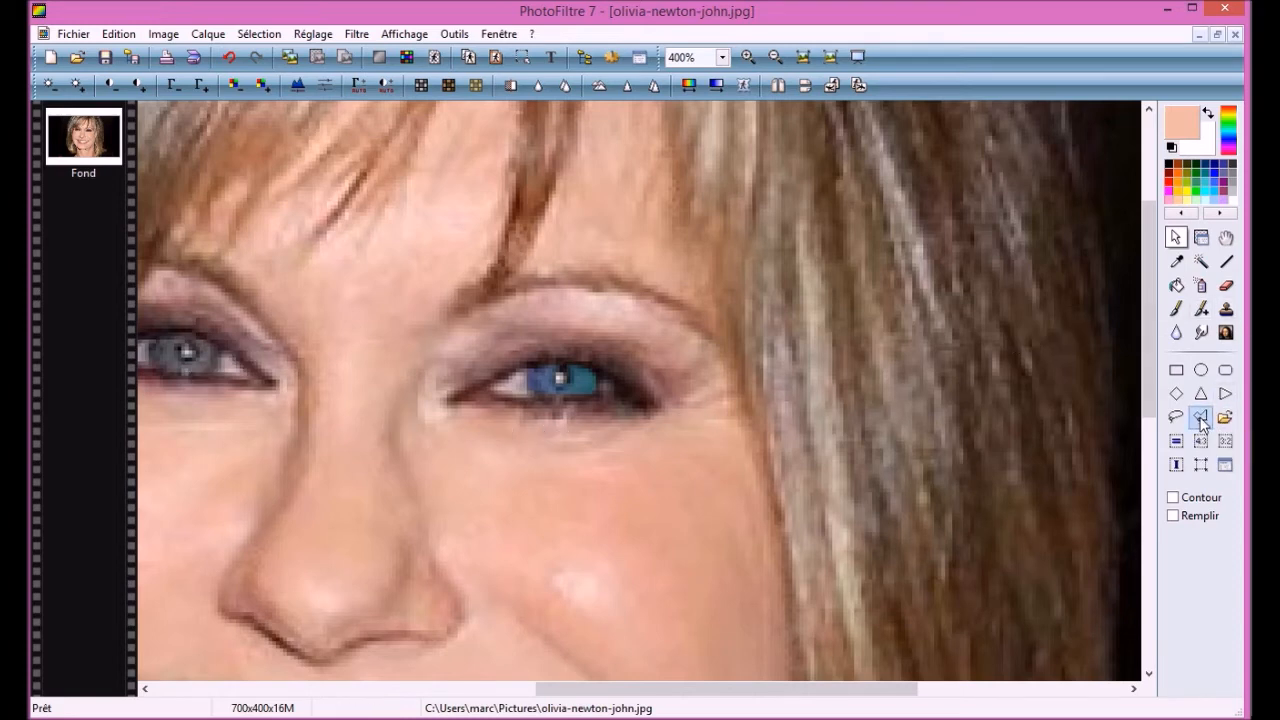
pyautogui.click(150, 339)
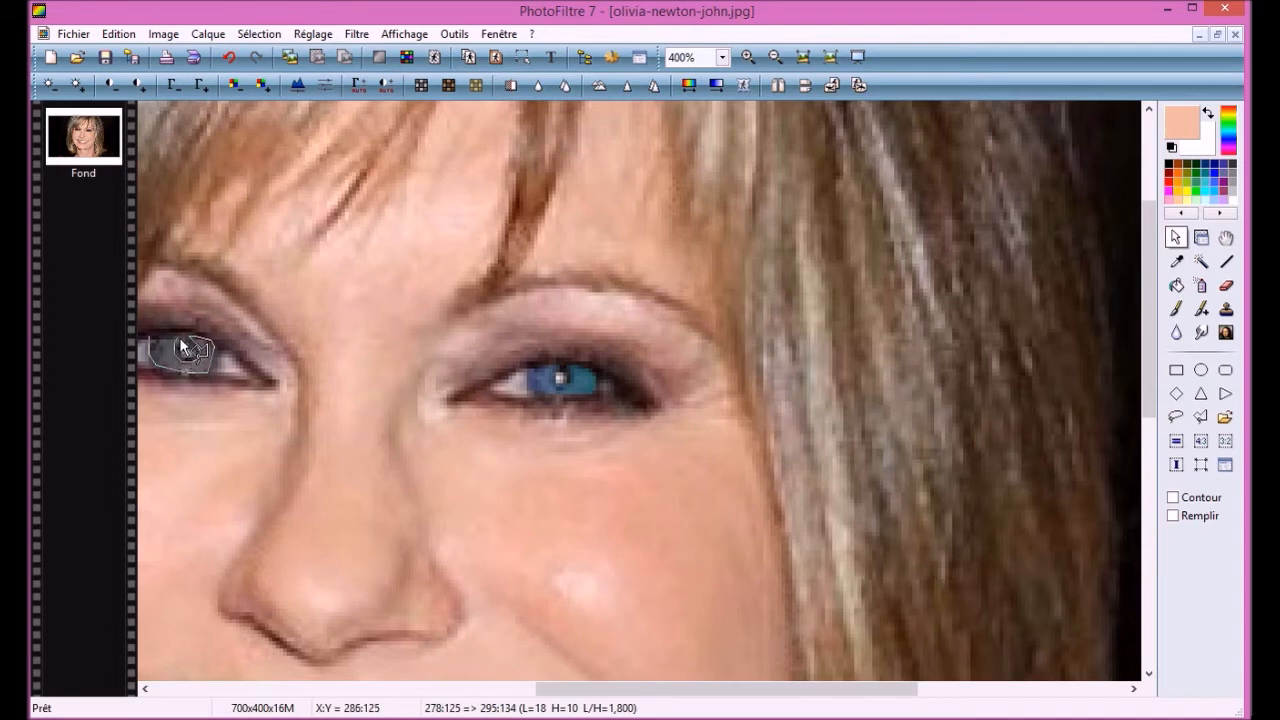
pyautogui.click(149, 338)
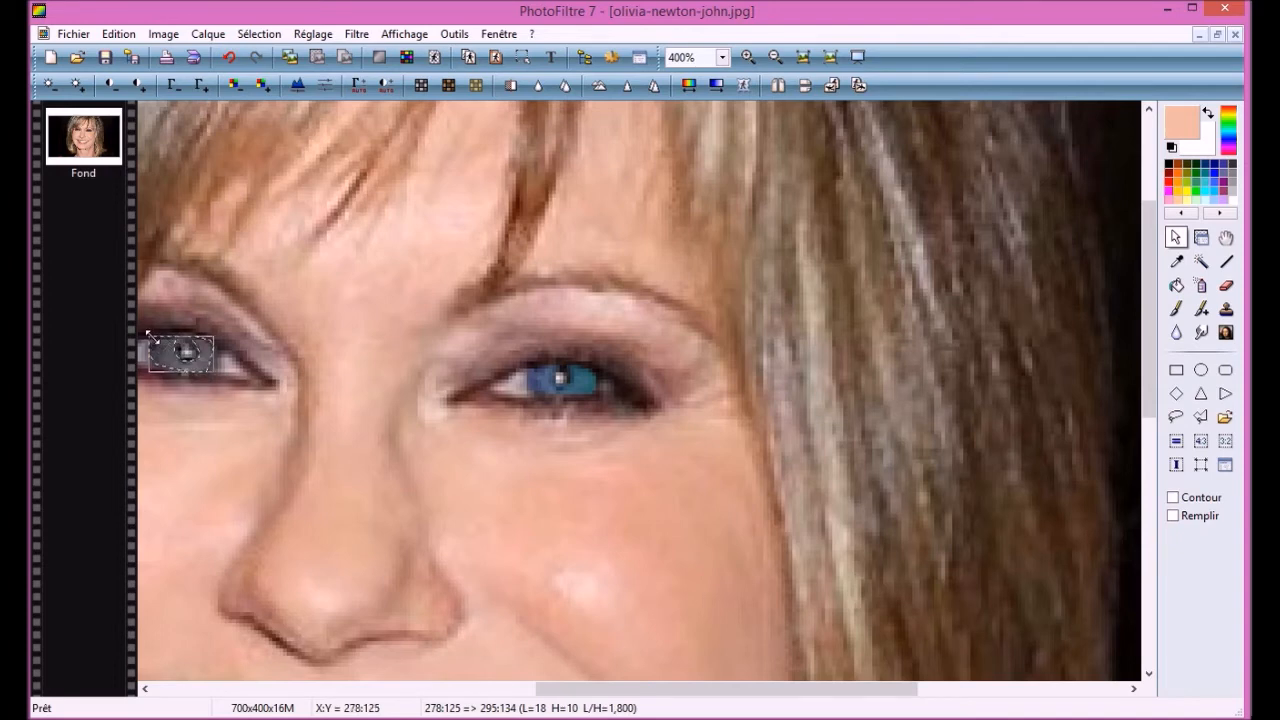
# Step: Apply the same blue-to-cyan gradient at 25% and 28% opacity to the second iris, and hide the selection
pyautogui.click(720, 88)
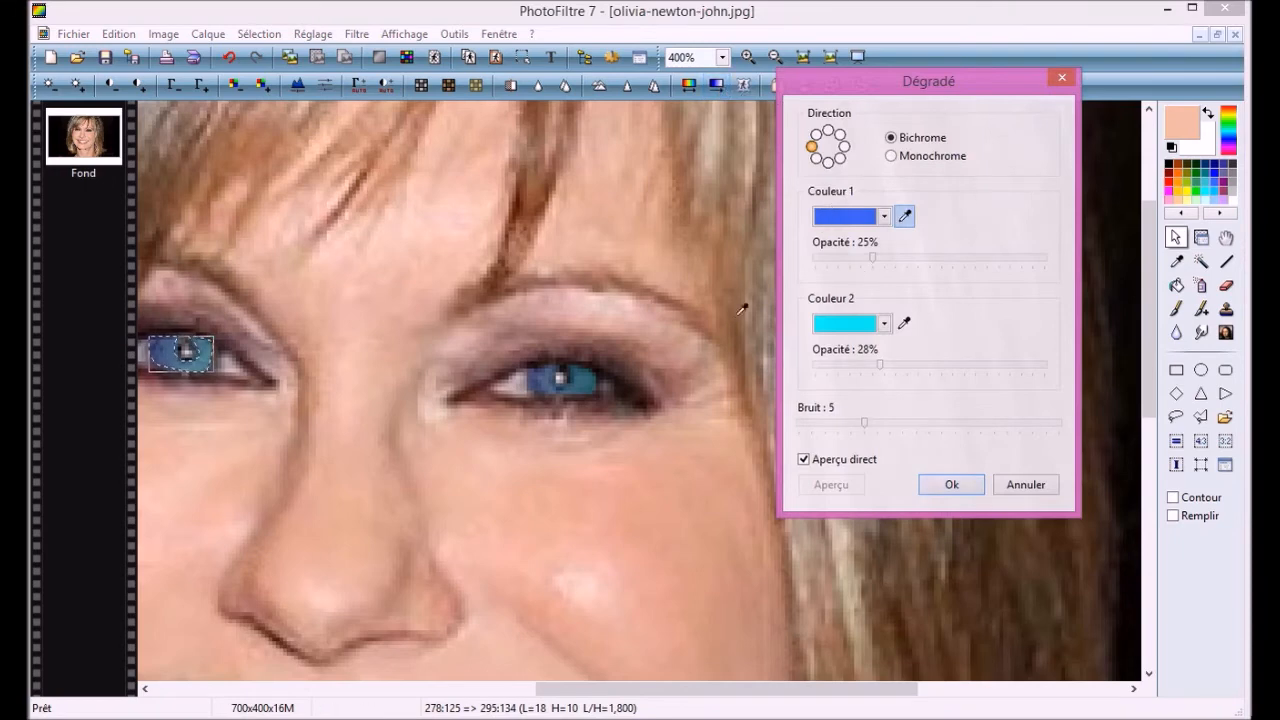
pyautogui.click(962, 488)
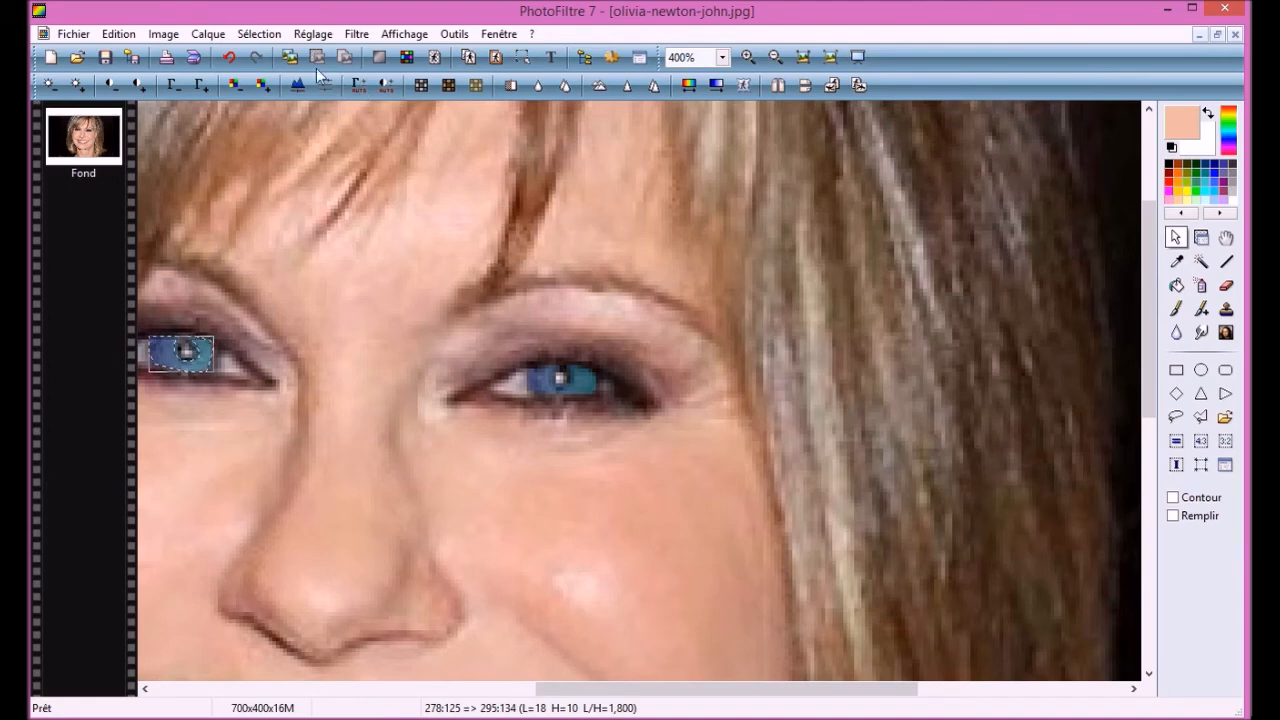
pyautogui.click(259, 36)
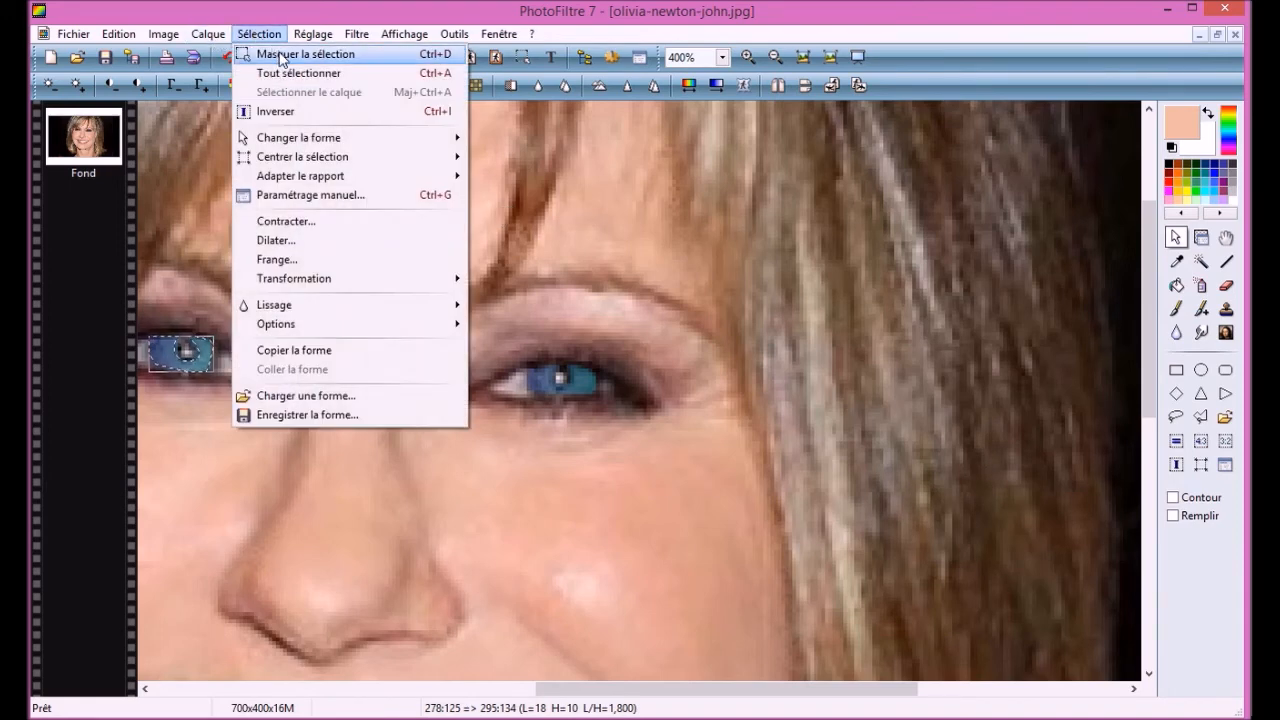
pyautogui.click(281, 55)
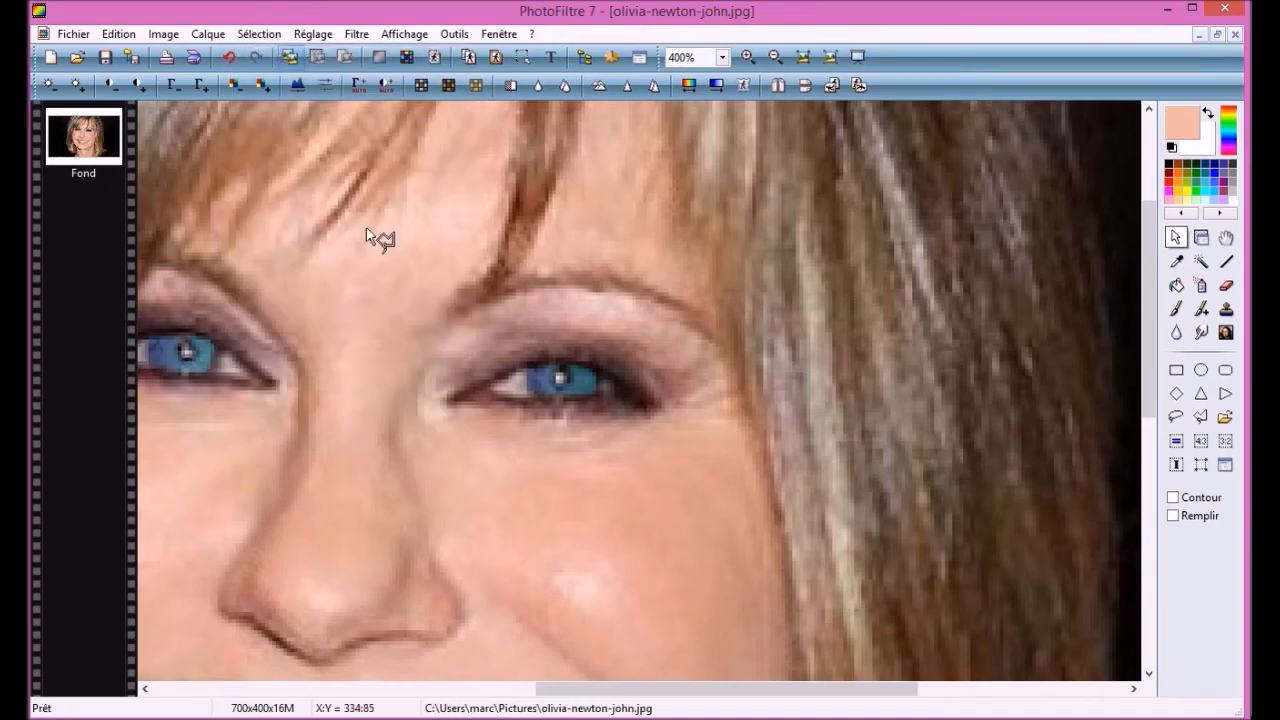
# Step: Examine both recoloured irises in the whole portrait and close up
pyautogui.scroll(-3, 400, 314)
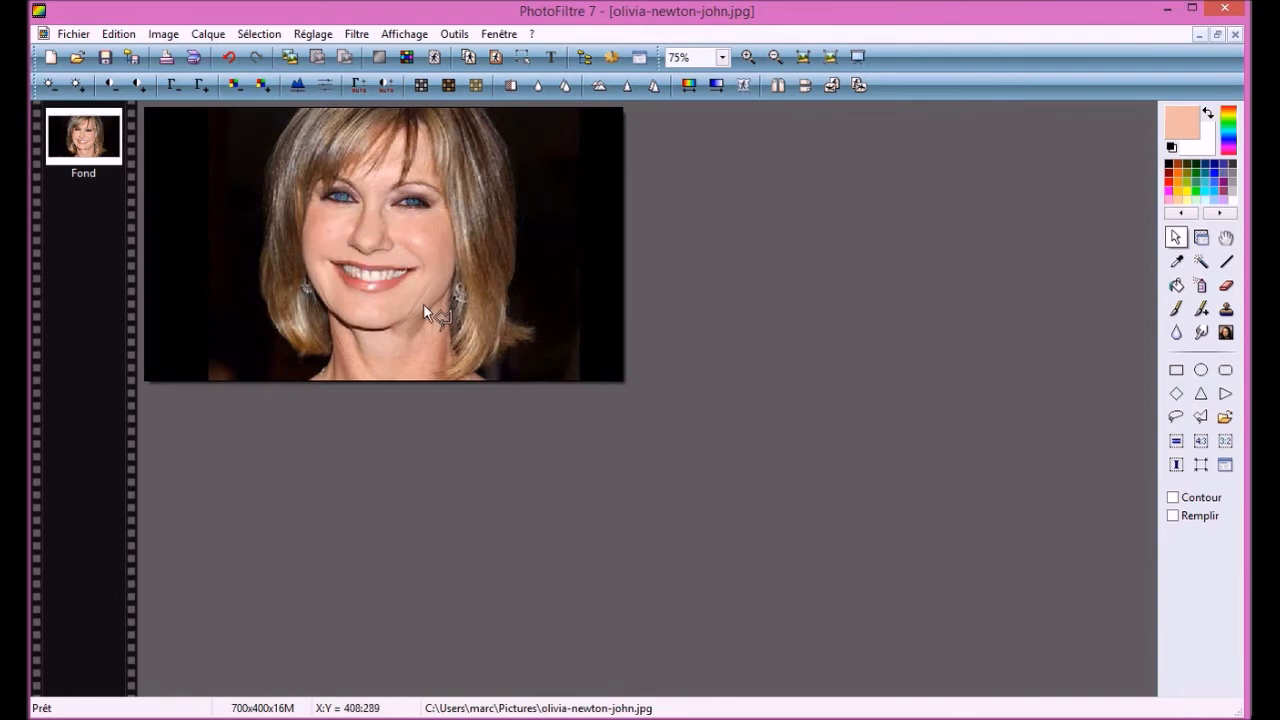
pyautogui.scroll(1, 423, 304)
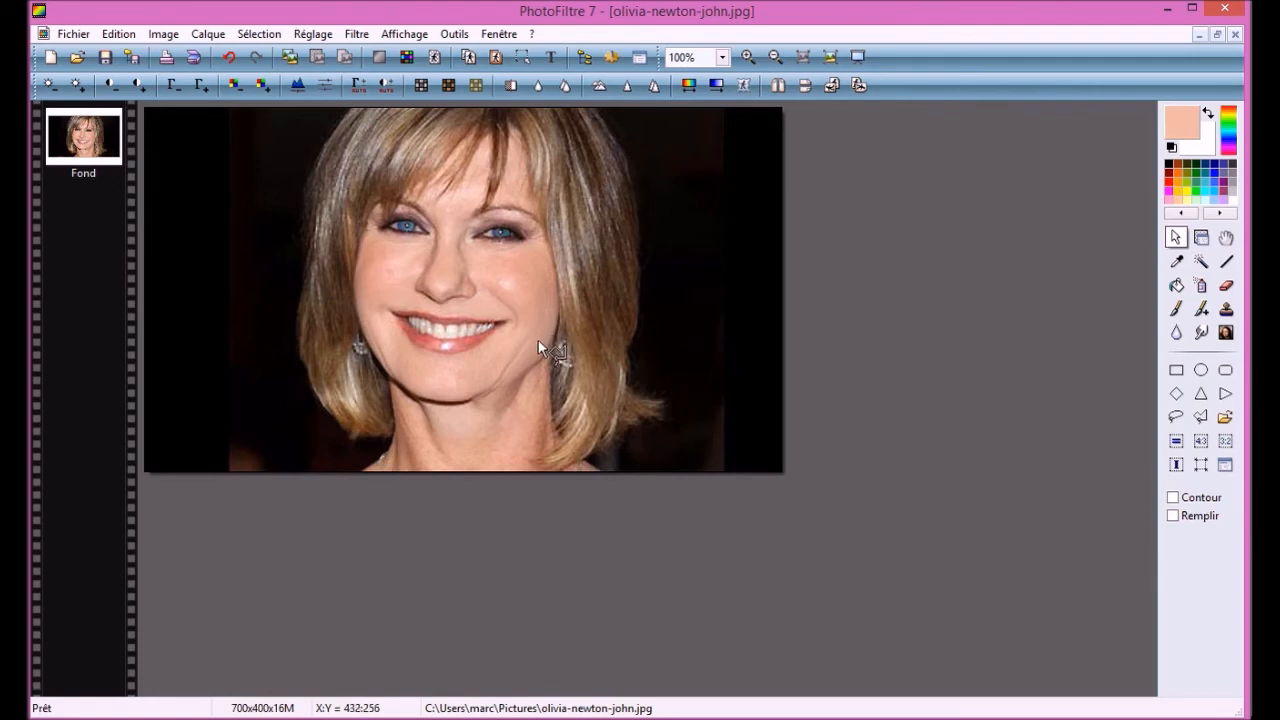
pyautogui.scroll(-1, 538, 343)
pyautogui.scroll(3, 547, 342)
pyautogui.scroll(-2, 547, 343)
pyautogui.scroll(-1, 393, 277)
pyautogui.scroll(3, 484, 303)
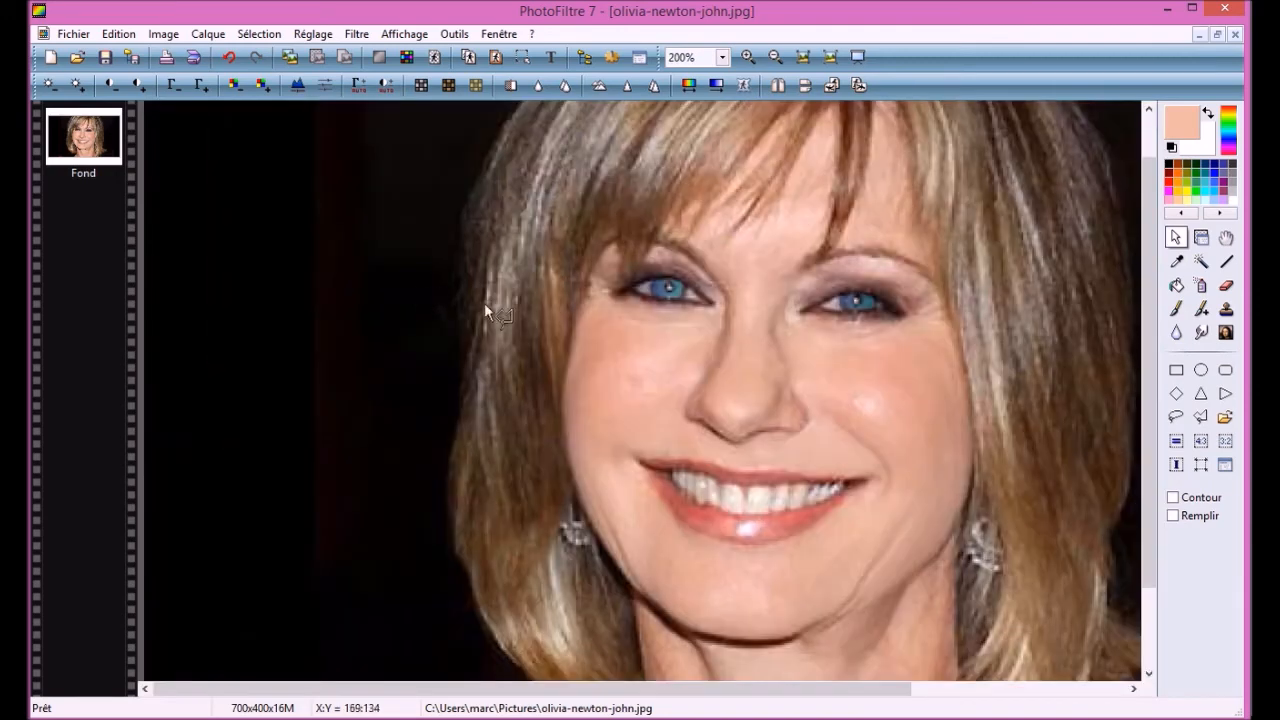
pyautogui.scroll(1, 640, 365)
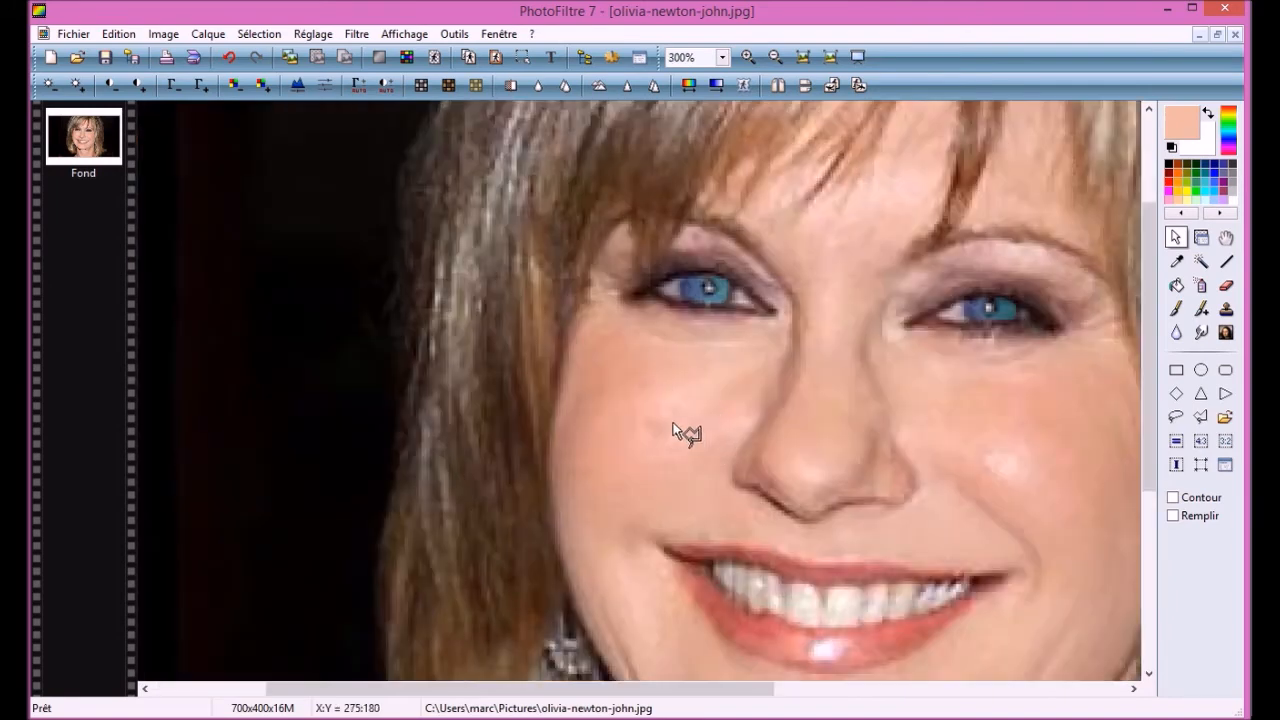
# Step: Switch to the Smudge tool and review the retouched skin, mouth, hair and eyes across the portrait
pyautogui.click(1201, 333)
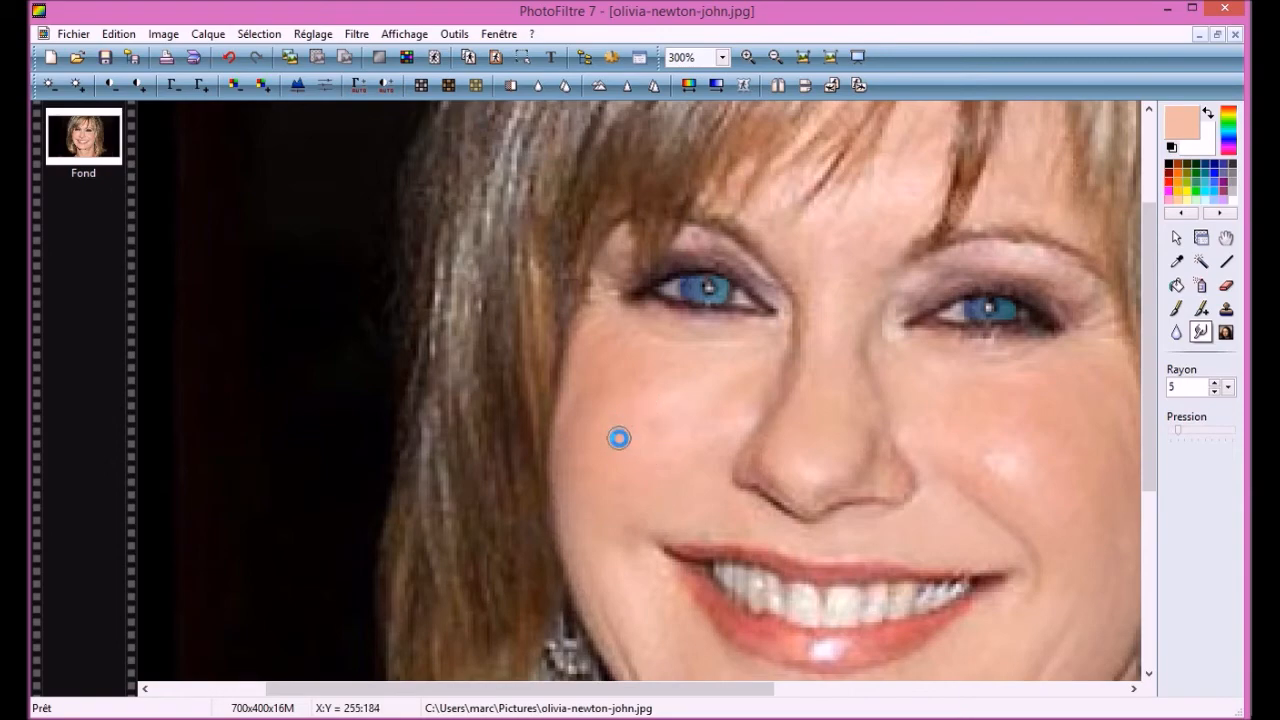
pyautogui.scroll(-6, 600, 445)
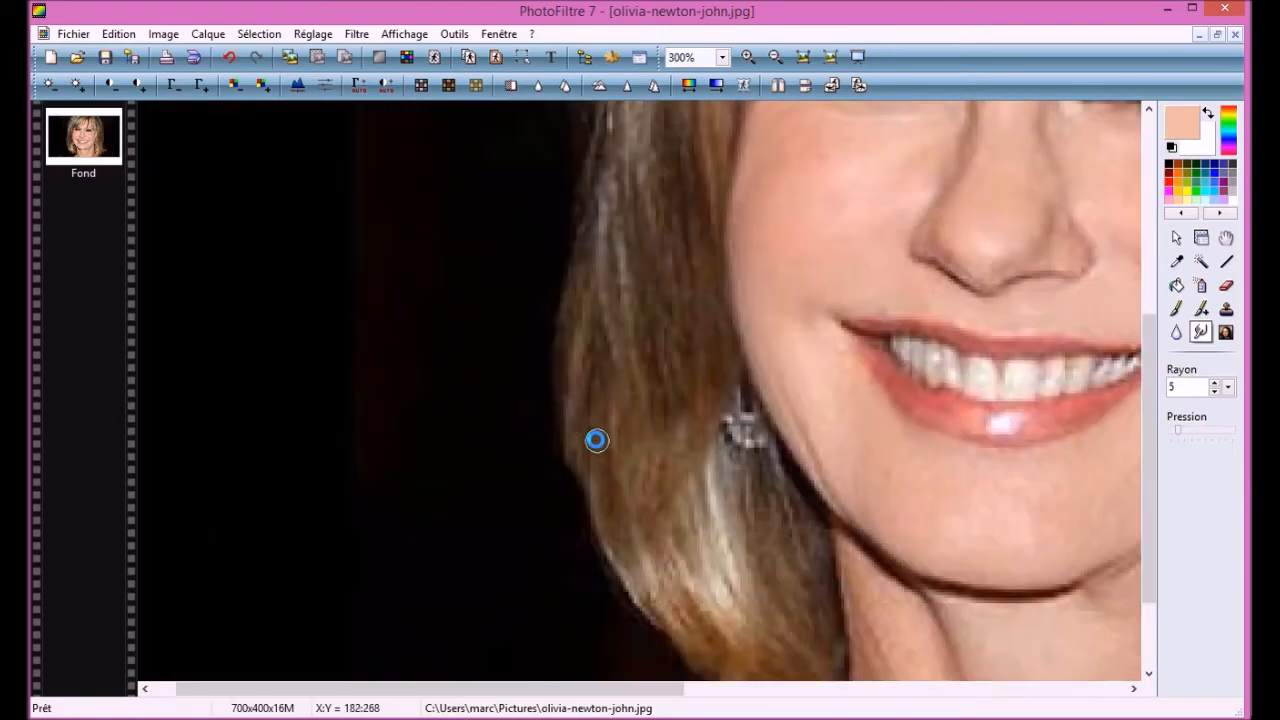
pyautogui.scroll(1, 499, 420)
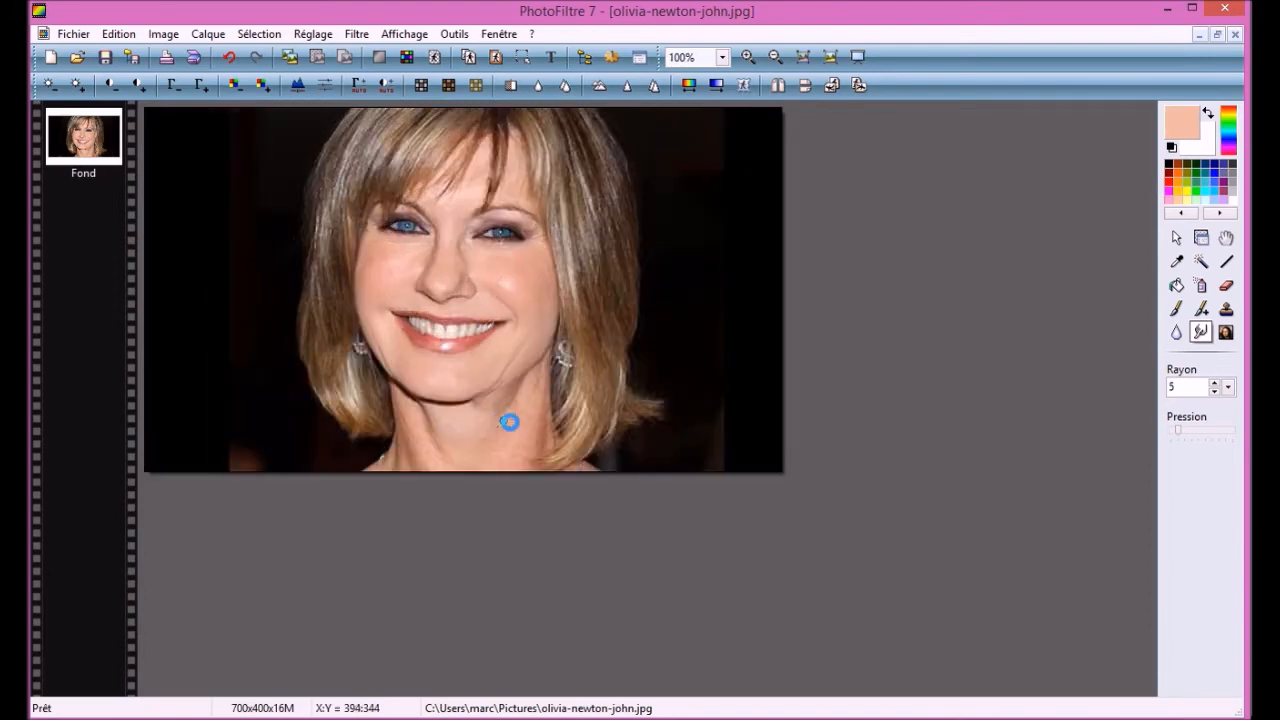
pyautogui.scroll(-1, 405, 277)
pyautogui.scroll(2, 412, 285)
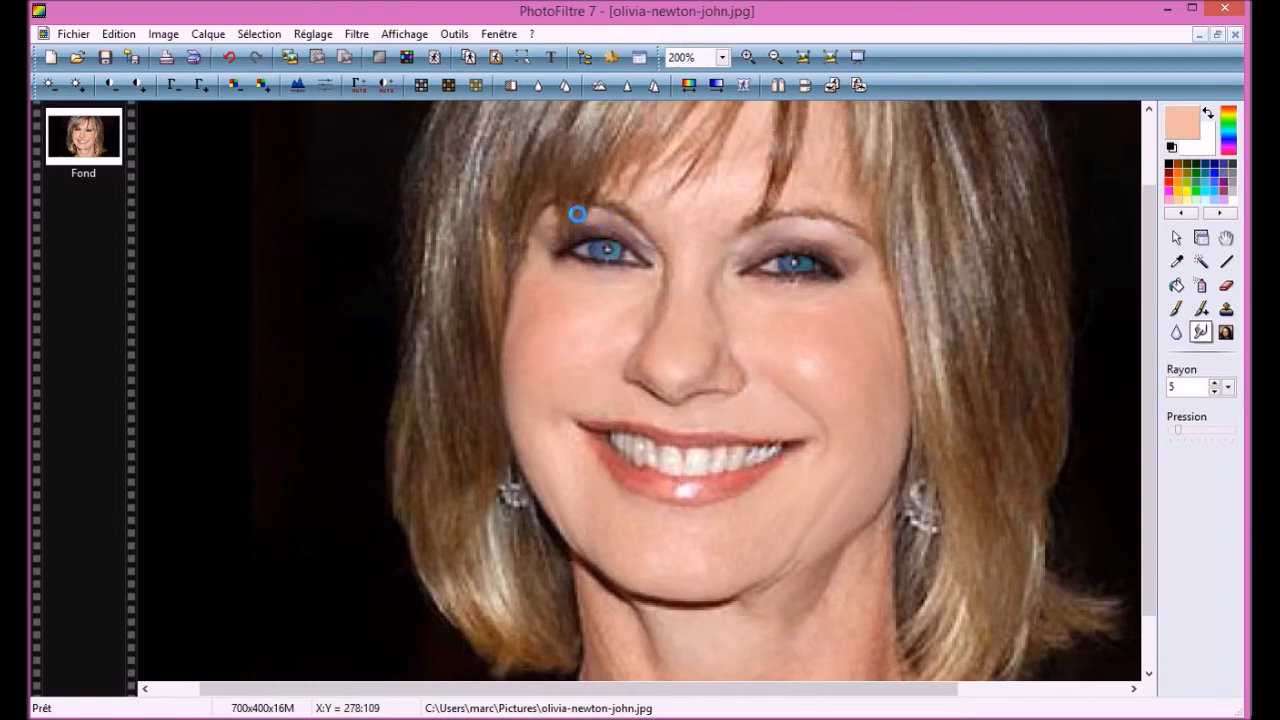
pyautogui.scroll(1, 427, 400)
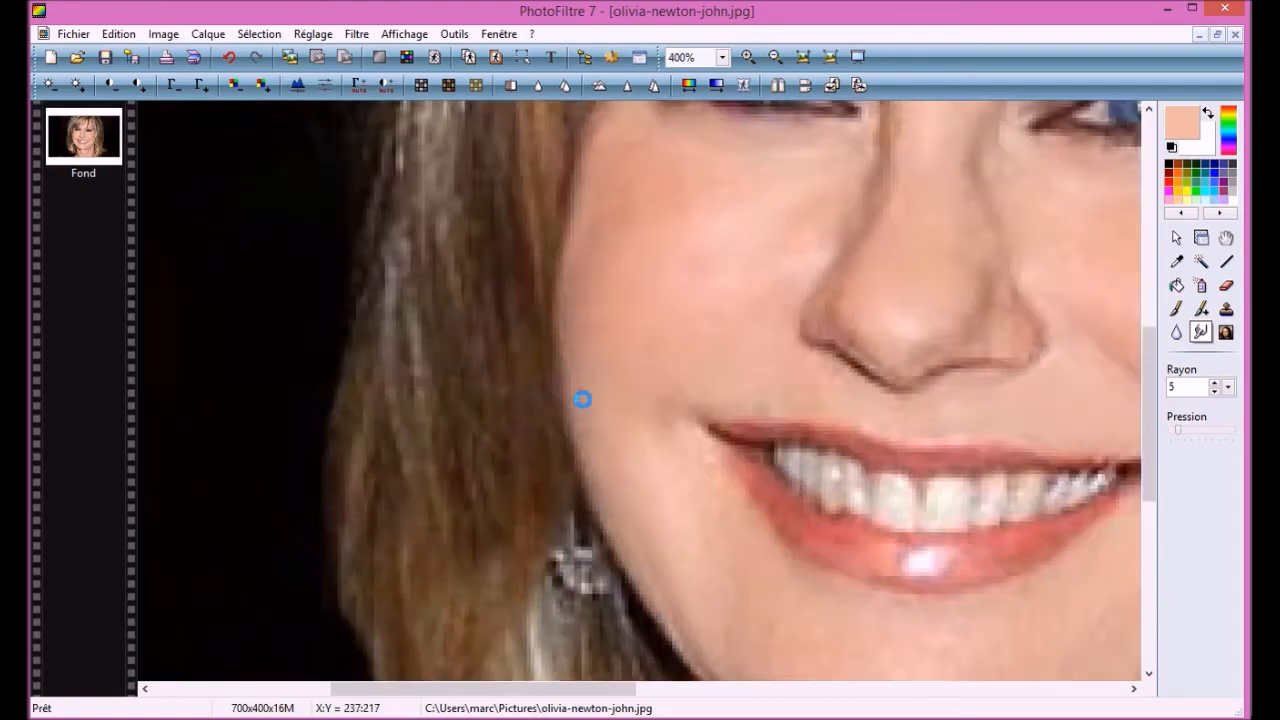
pyautogui.scroll(-4, 435, 405)
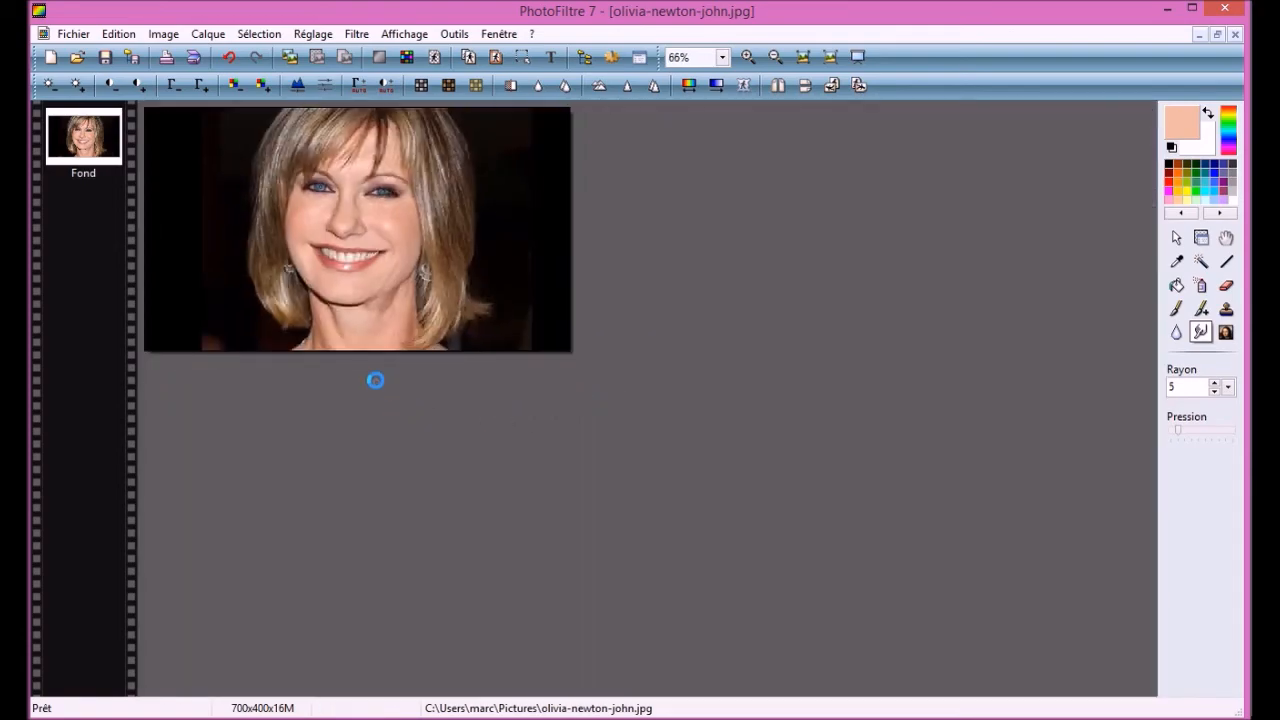
pyautogui.scroll(1, 376, 373)
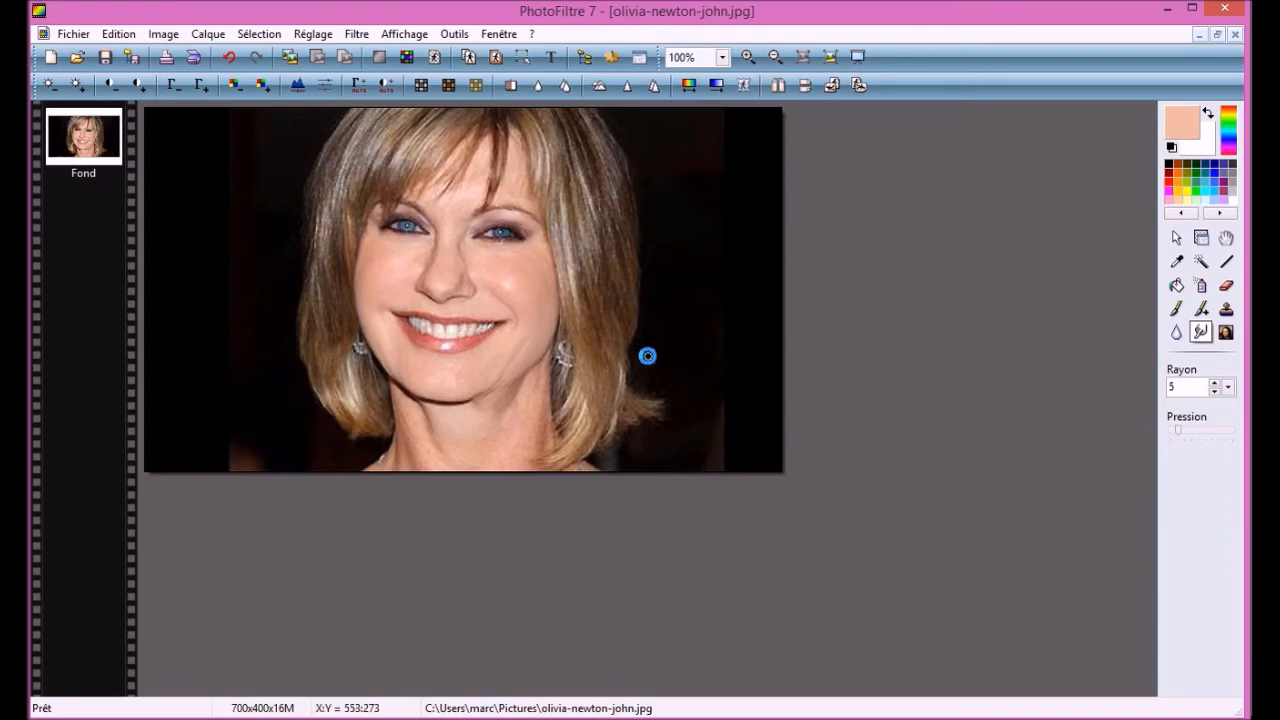
# Step: Outline the visible teeth with a polygon selection of about 95 × 24 pixels
pyautogui.scroll(-1, 496, 347)
pyautogui.scroll(3, 493, 347)
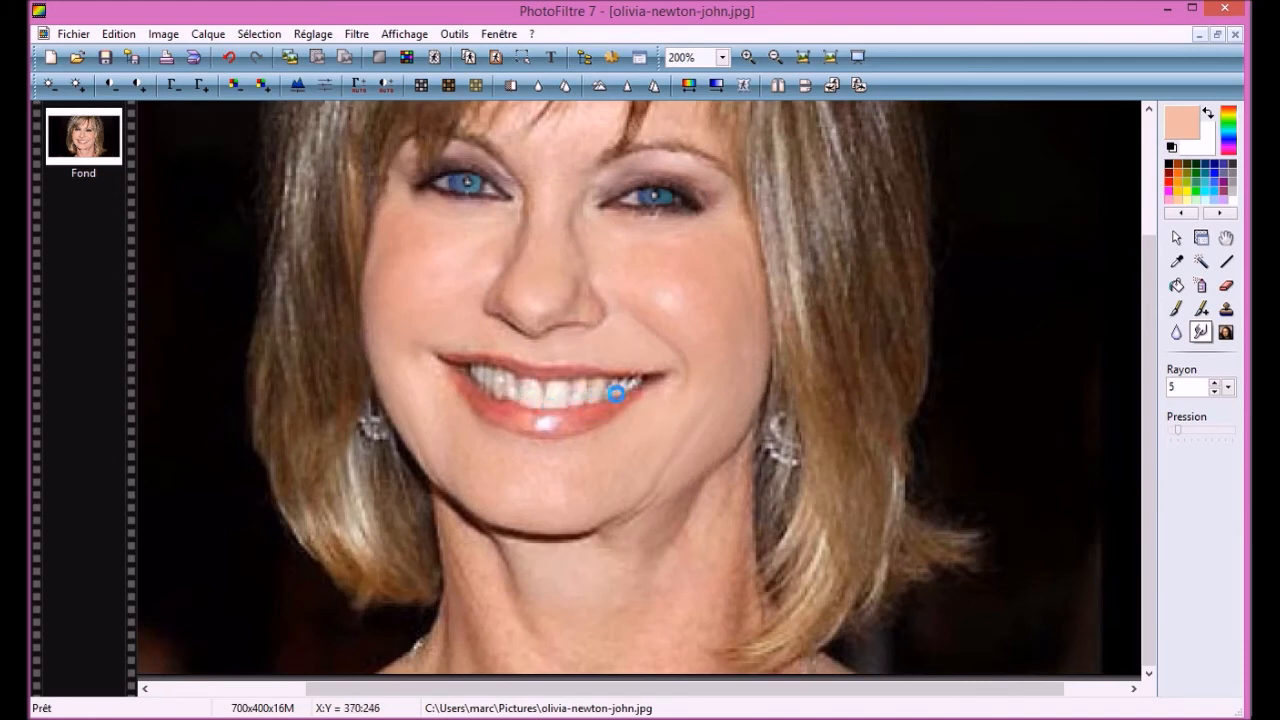
pyautogui.click(1180, 240)
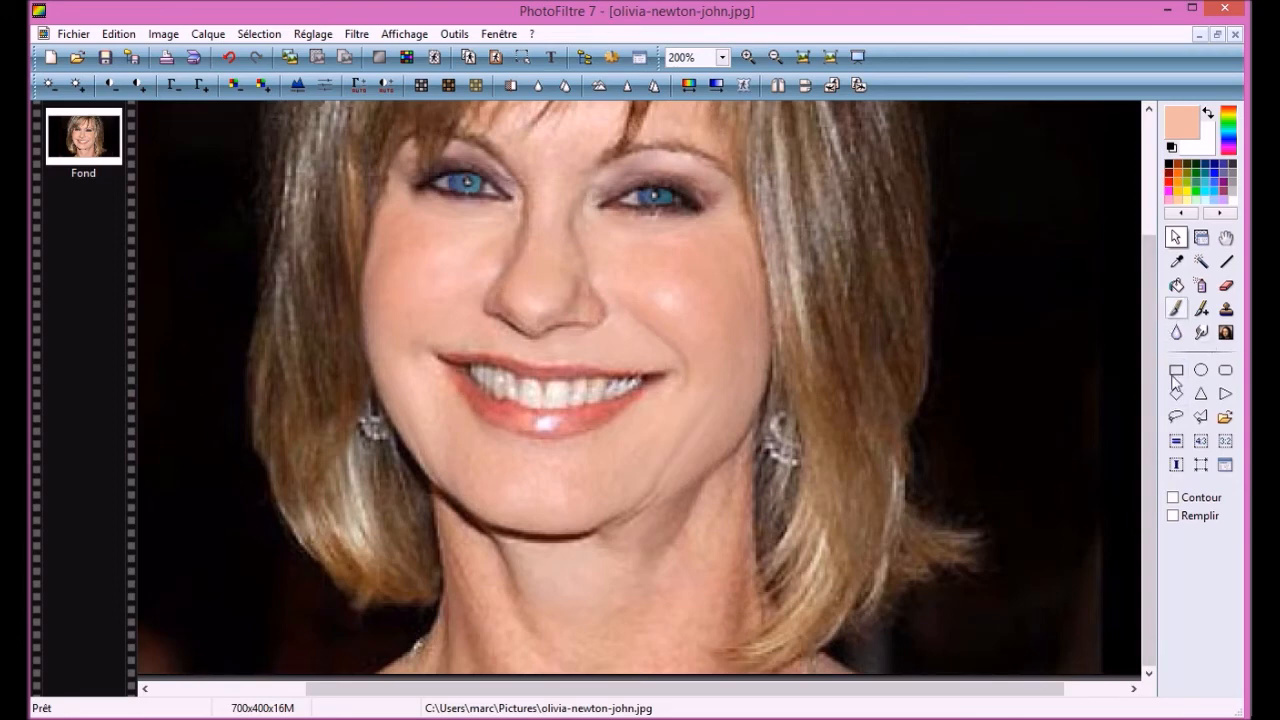
pyautogui.click(1202, 421)
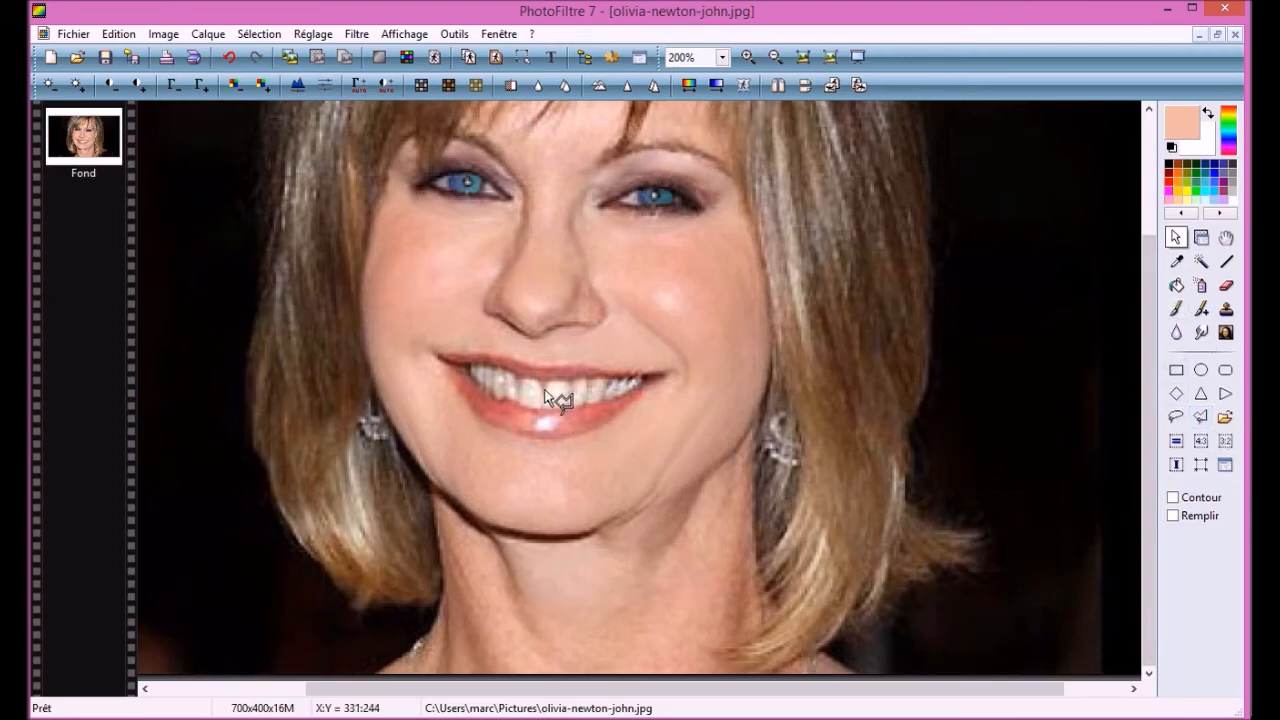
pyautogui.click(468, 366)
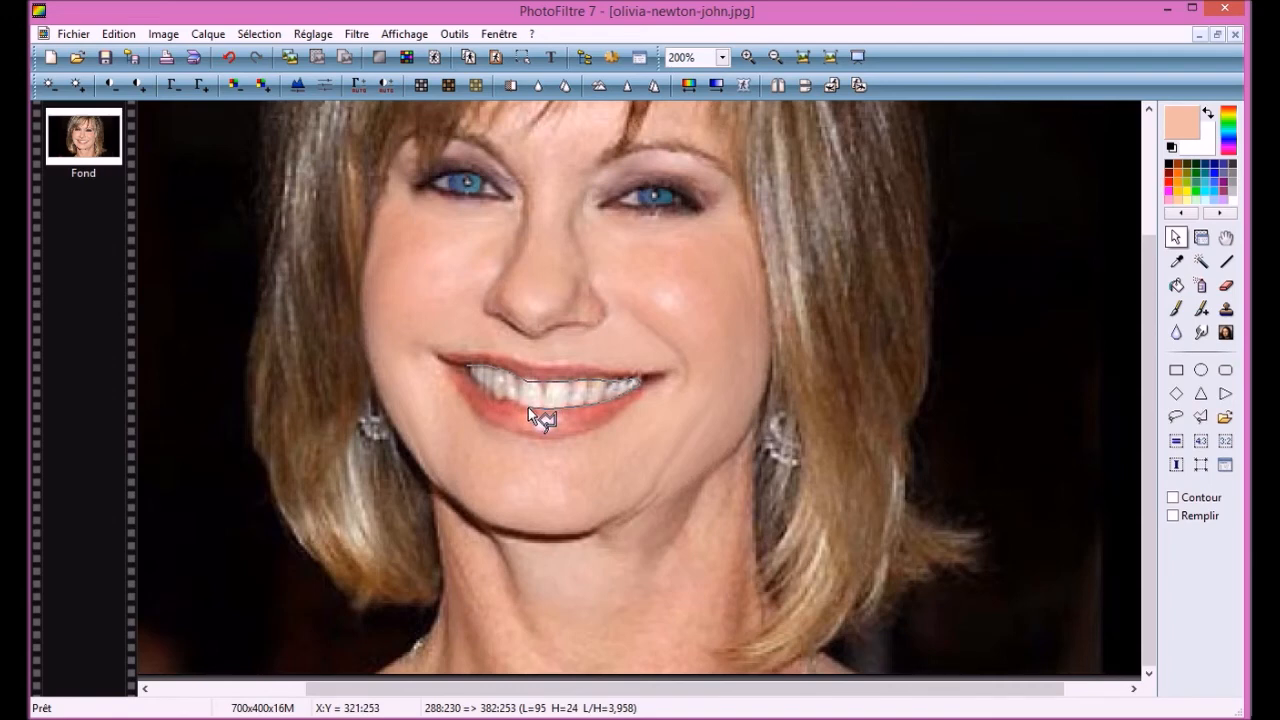
pyautogui.click(467, 366)
# Step: Start a two-colour gradient on the teeth selection, with white as the first colour and pale cyan as the second
pyautogui.click(717, 86)
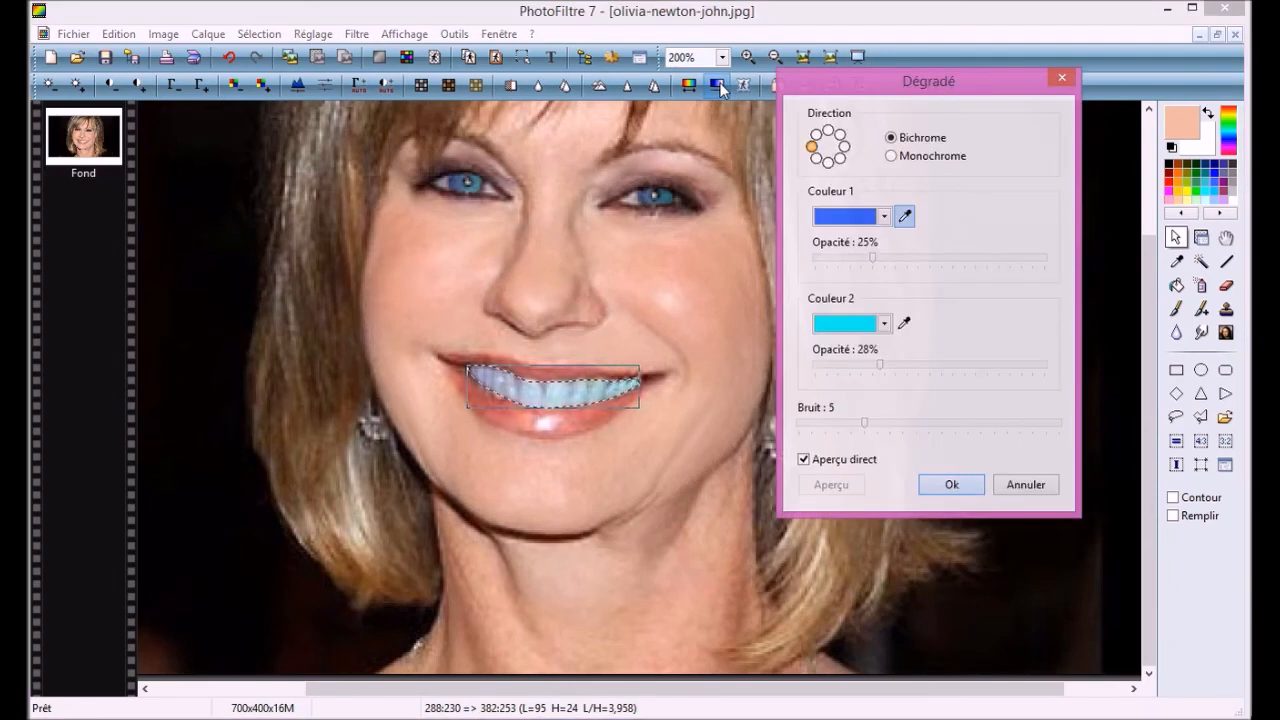
pyautogui.click(885, 218)
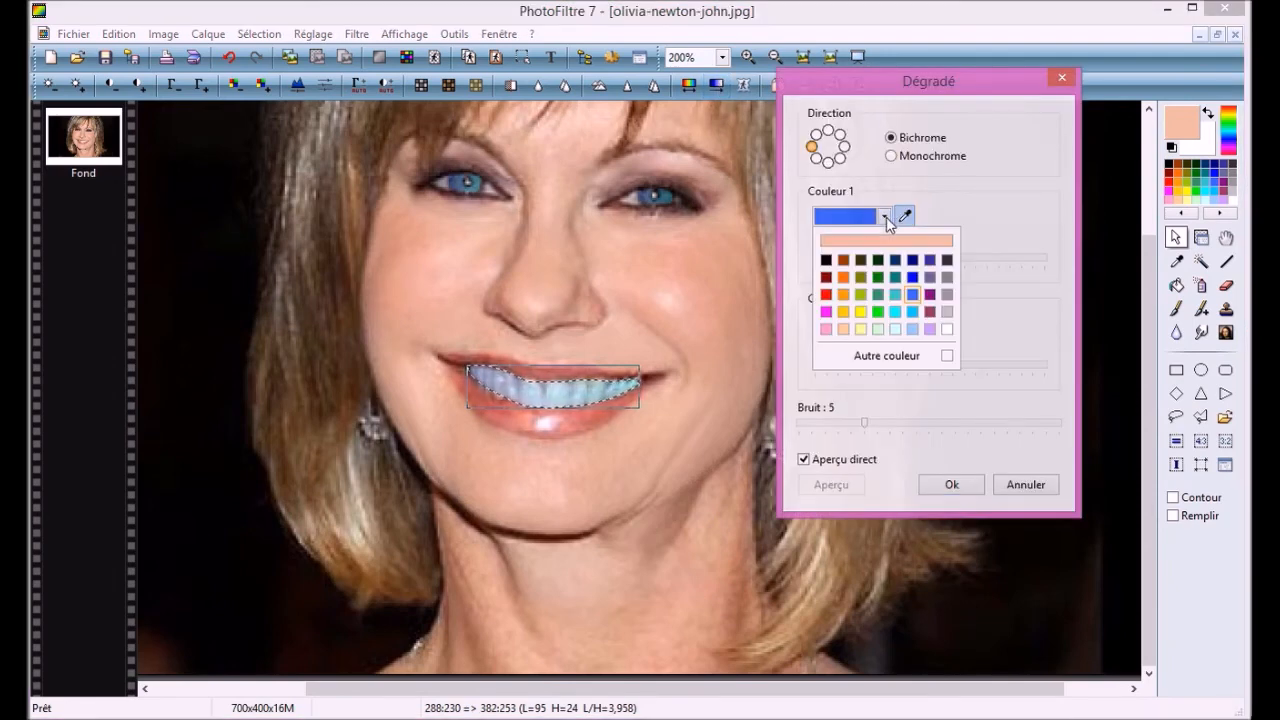
pyautogui.click(947, 328)
pyautogui.click(885, 325)
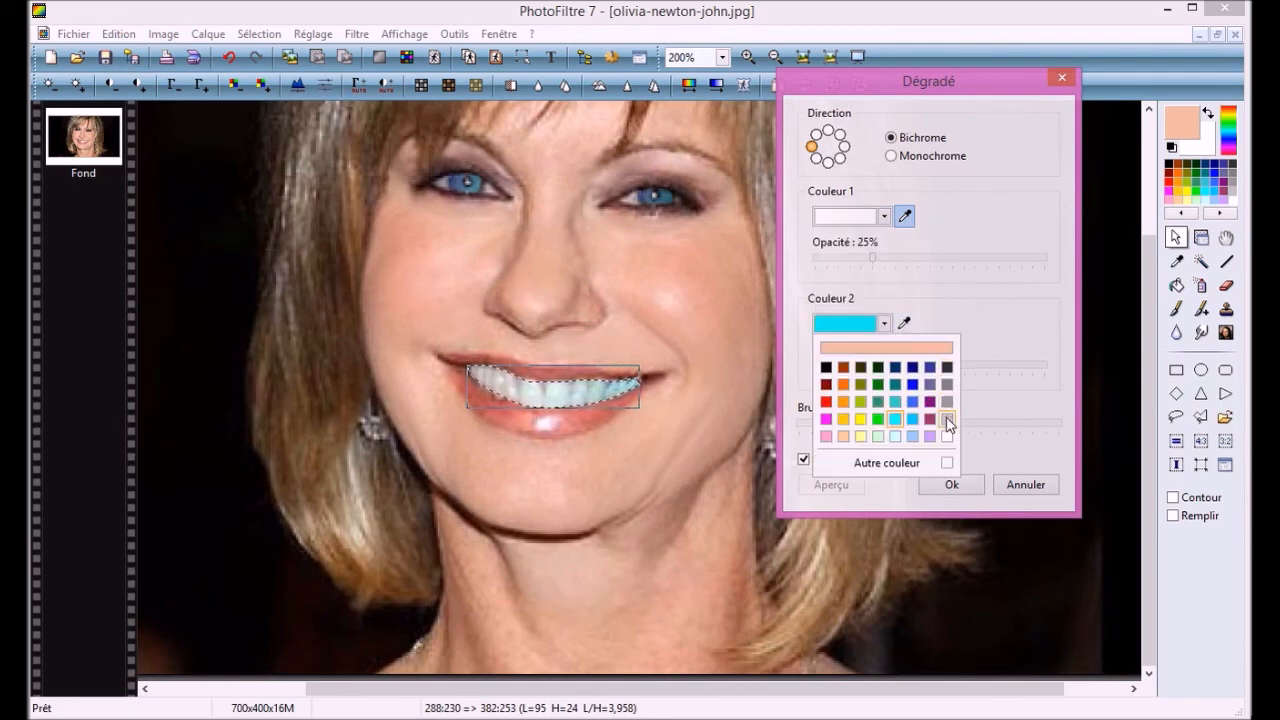
pyautogui.click(895, 437)
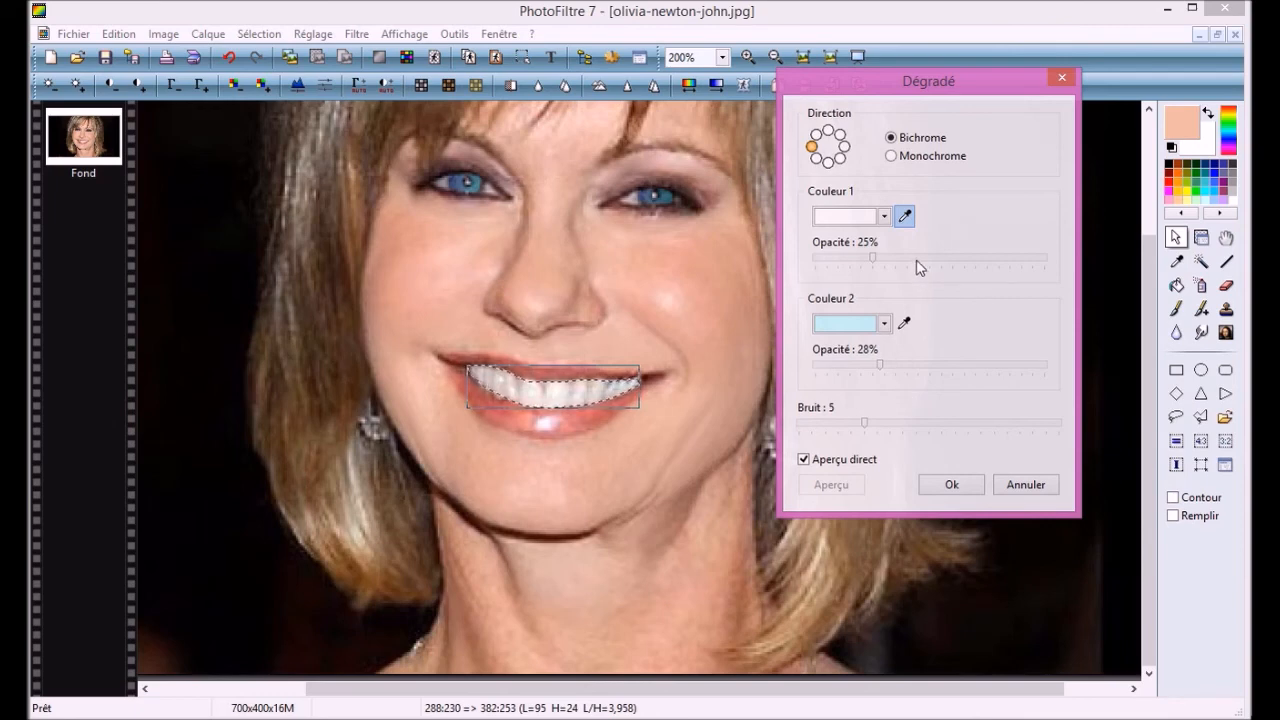
# Step: Raise the opacity of both gradient colours slightly, apply the gradient to the teeth, and hide the selection
pyautogui.moveTo(869, 258)
pyautogui.mouseDown()
pyautogui.moveTo(839, 260)
pyautogui.moveTo(877, 264)
pyautogui.mouseUp()
pyautogui.moveTo(878, 365); pyautogui.dragTo(910, 368)
pyautogui.click(949, 485)
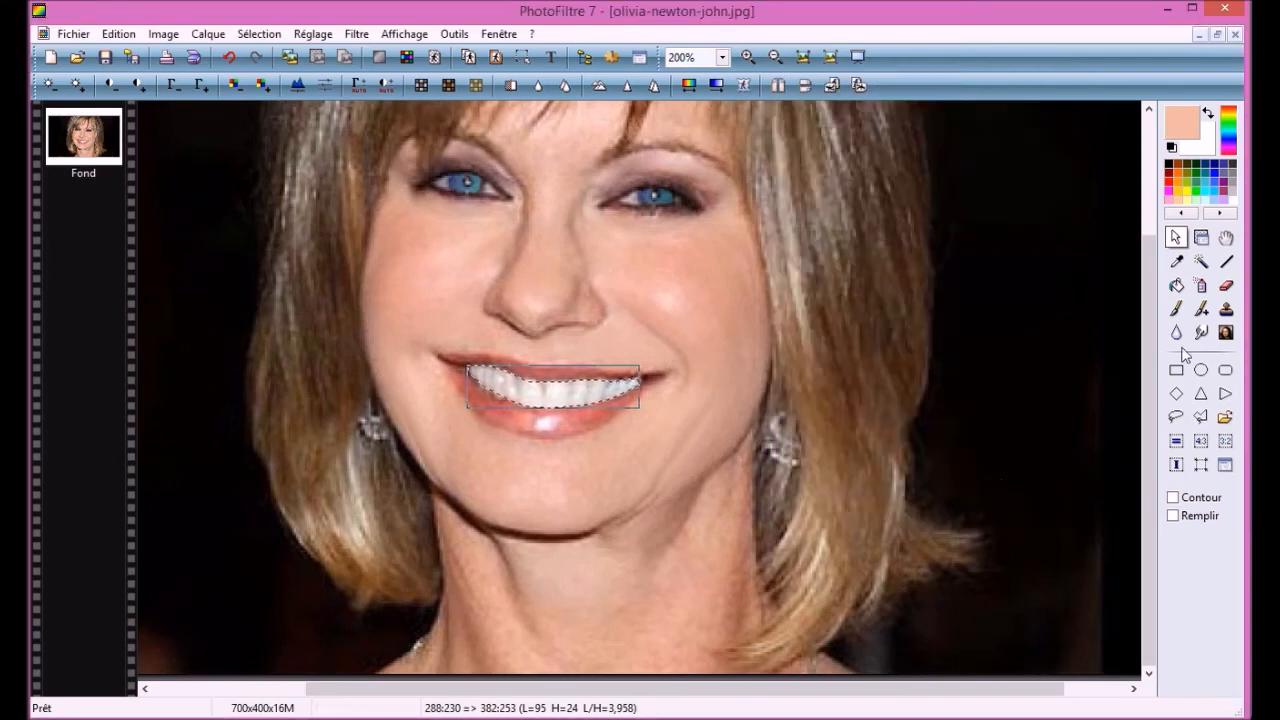
pyautogui.click(258, 34)
pyautogui.click(285, 54)
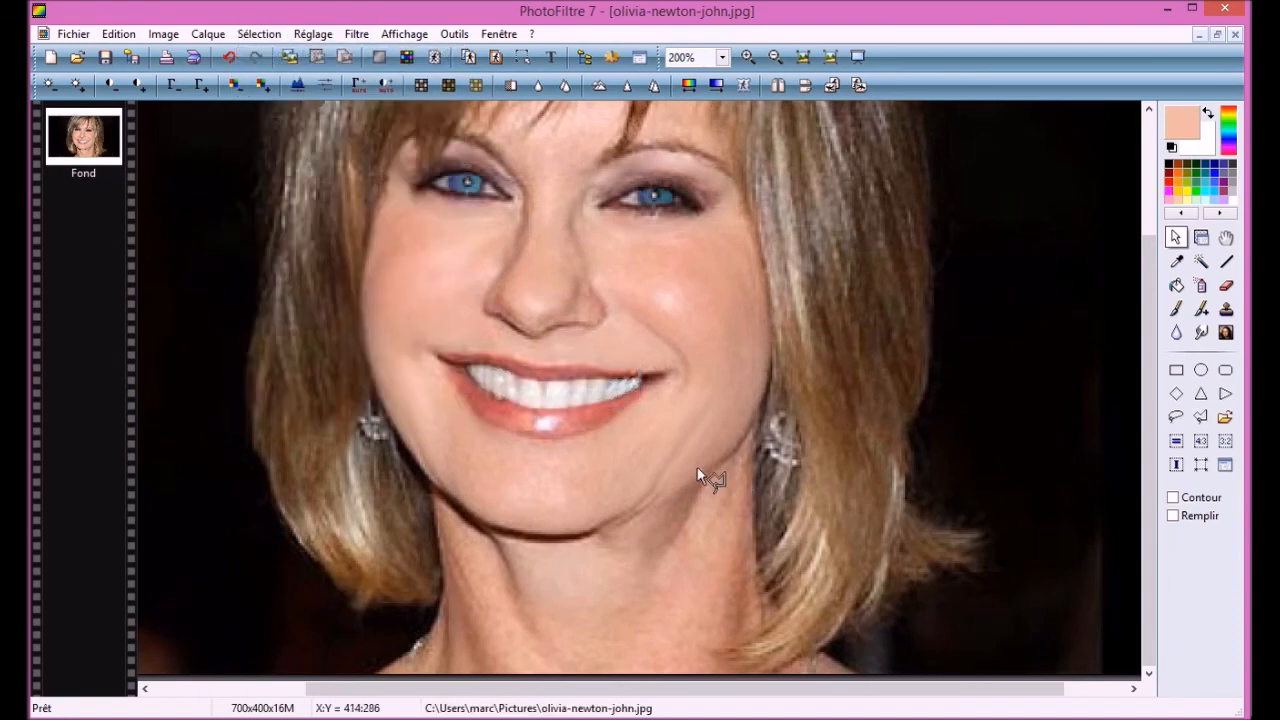
# Step: Examine the whitened teeth in the whole portrait and close up, and switch to the Airbrush tool
pyautogui.scroll(-4, 697, 468)
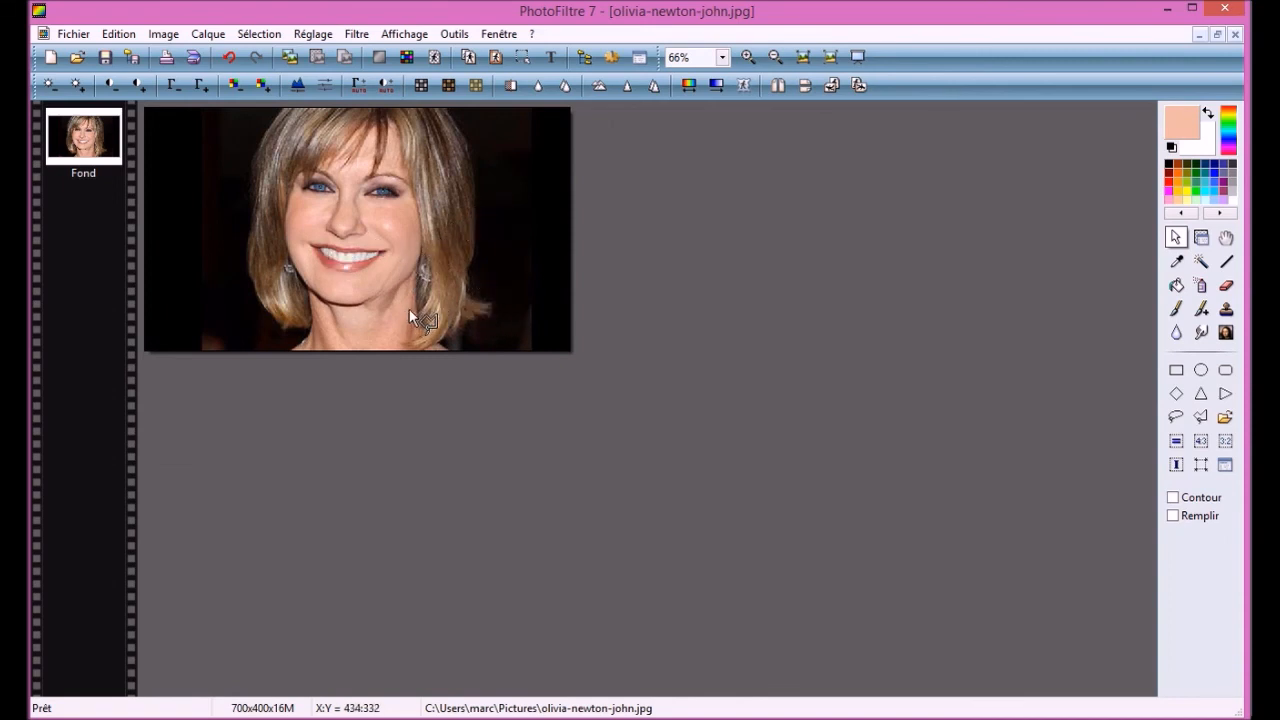
pyautogui.scroll(4, 408, 316)
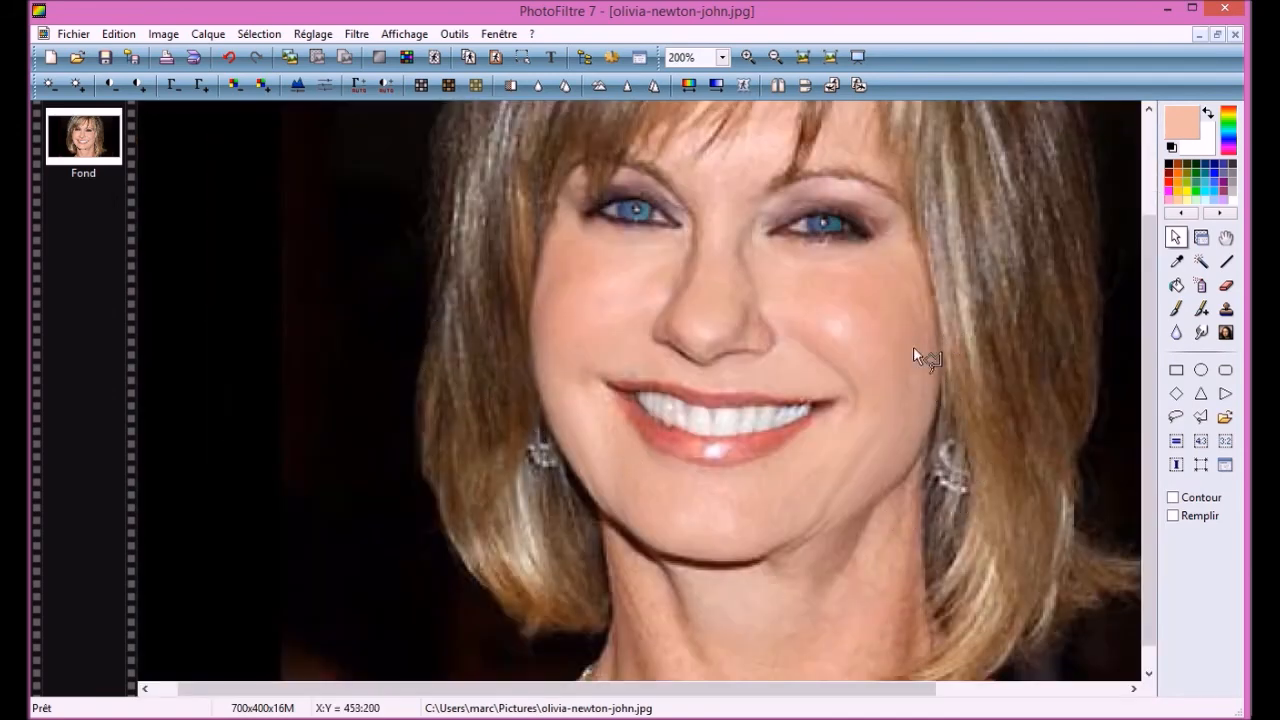
pyautogui.scroll(-1, 657, 419)
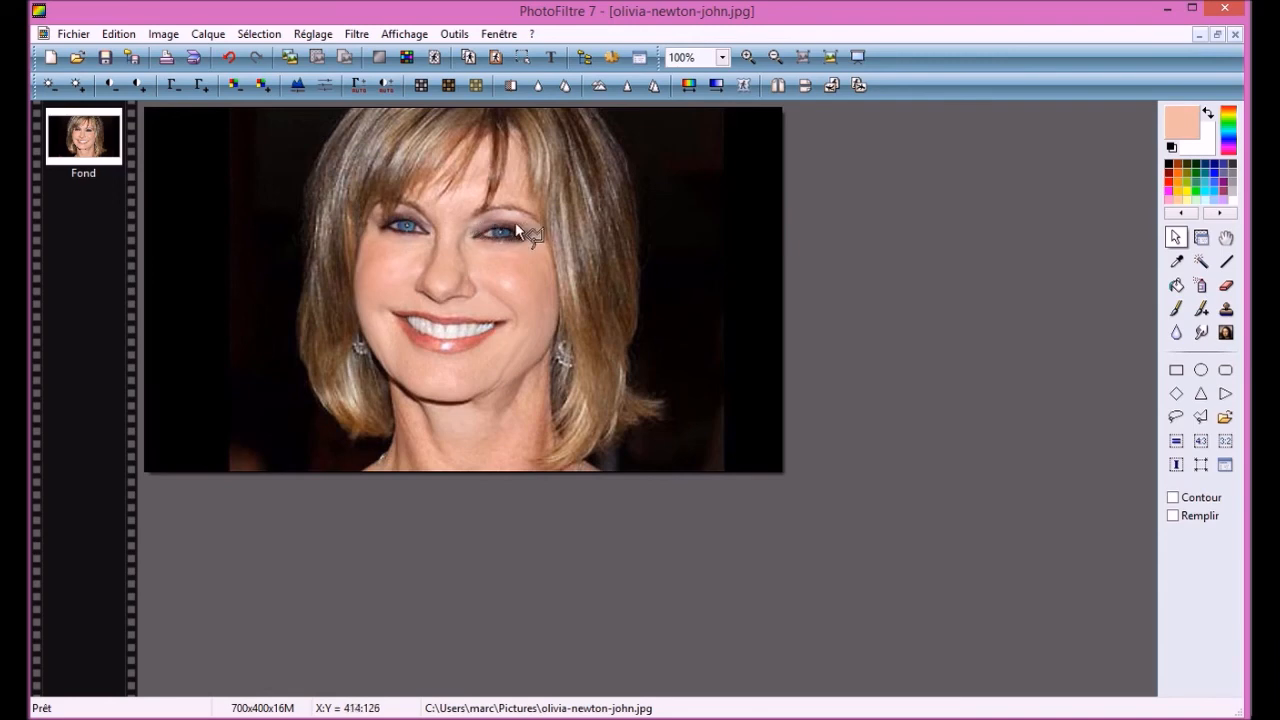
pyautogui.click(1200, 286)
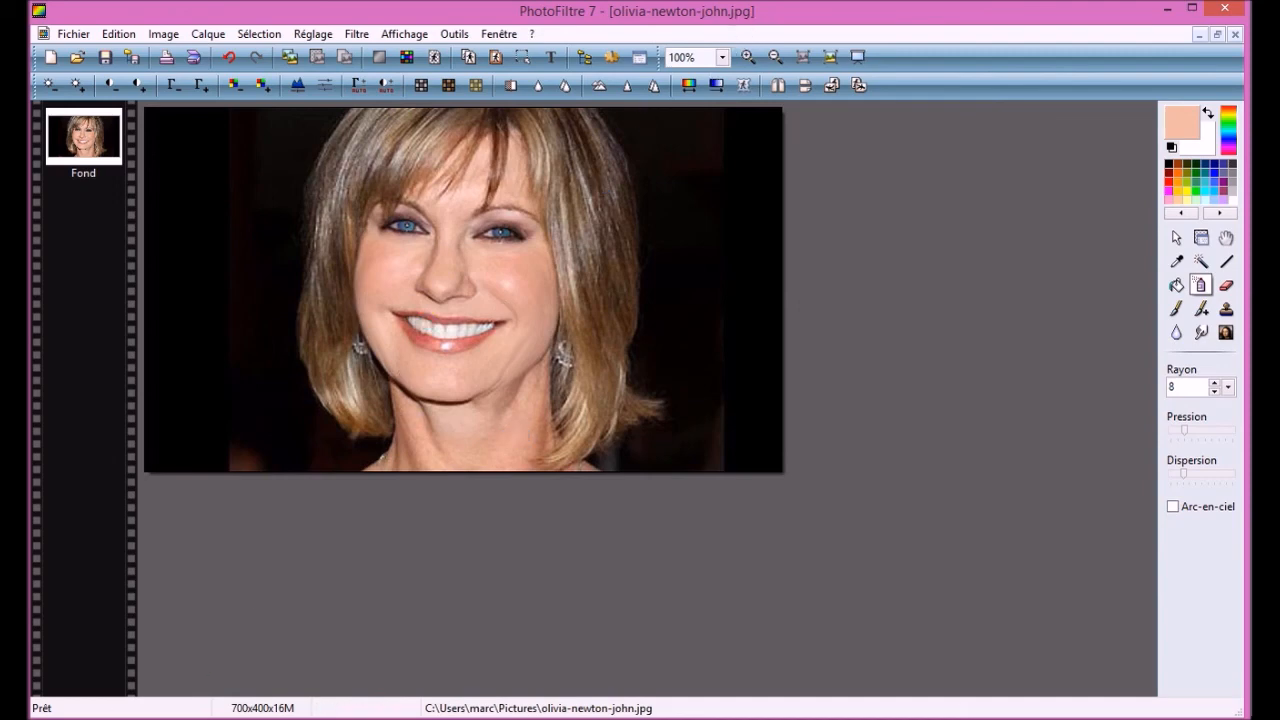
# Step: Open the original olivia-newton-john image from the Pictures folder in the image viewer, and close the folder window to compare it with the retouched portrait
pyautogui.press('super+e')
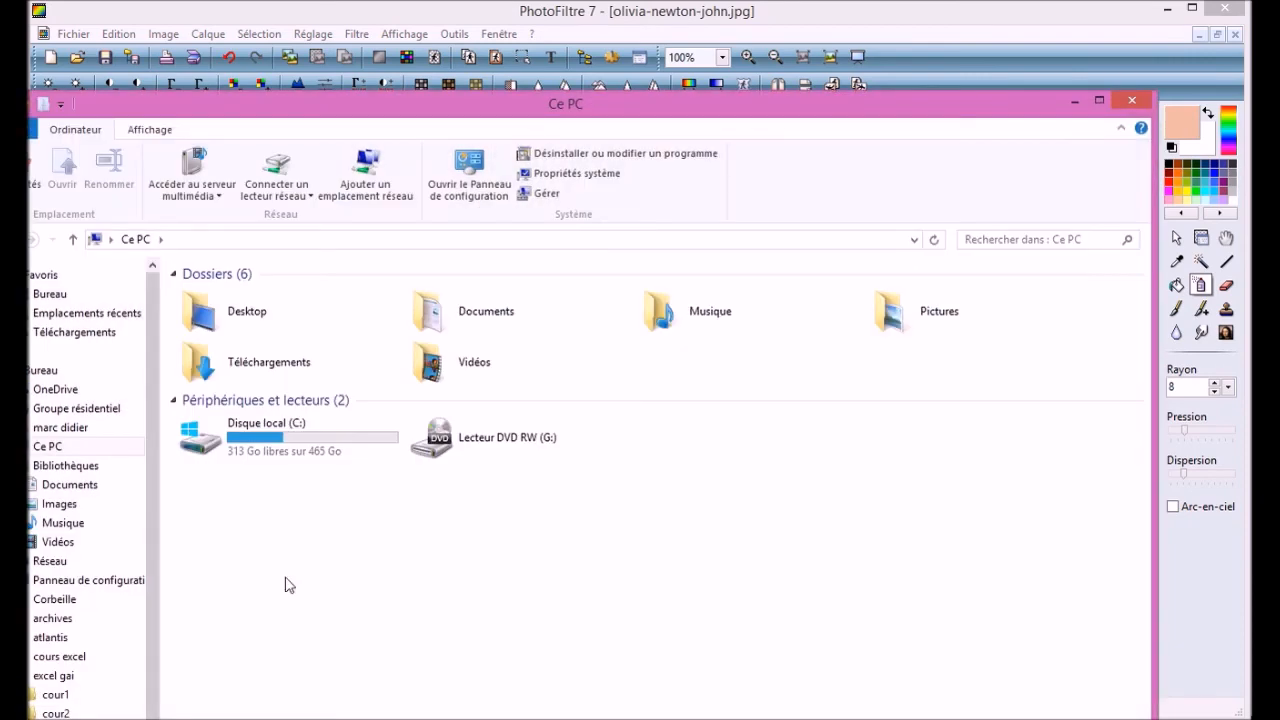
pyautogui.doubleClick(908, 315)
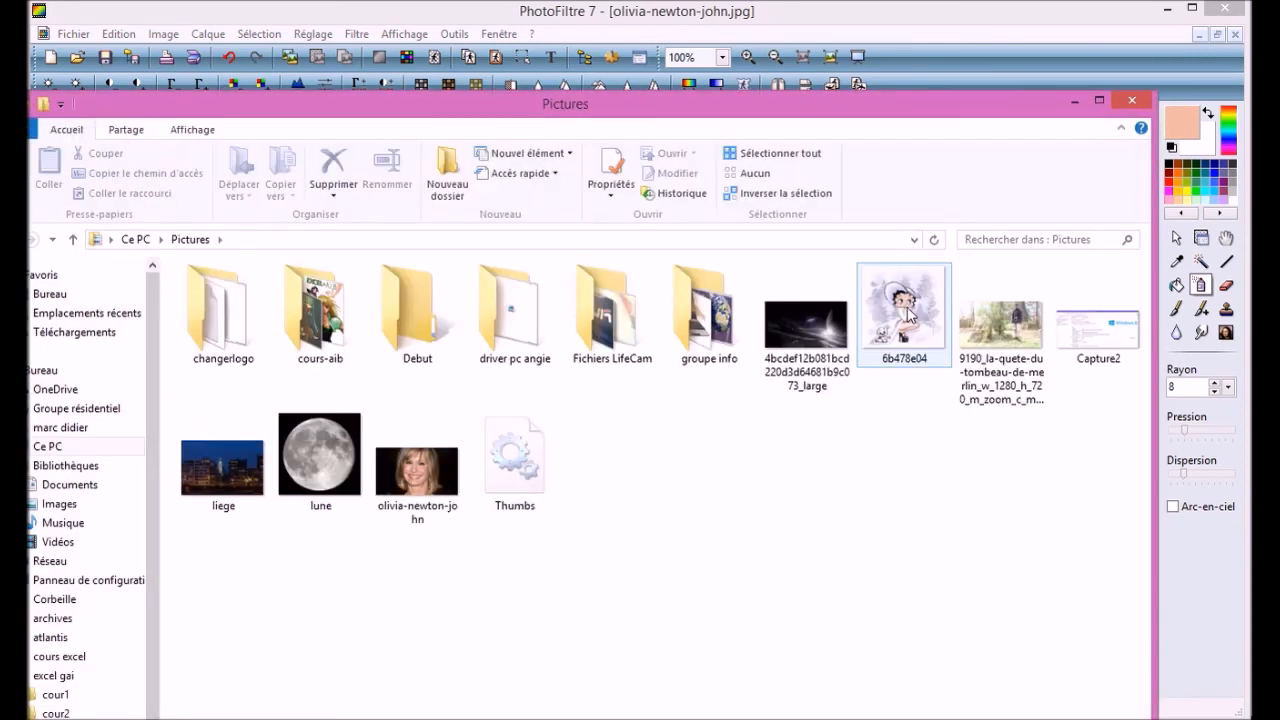
pyautogui.doubleClick(415, 480)
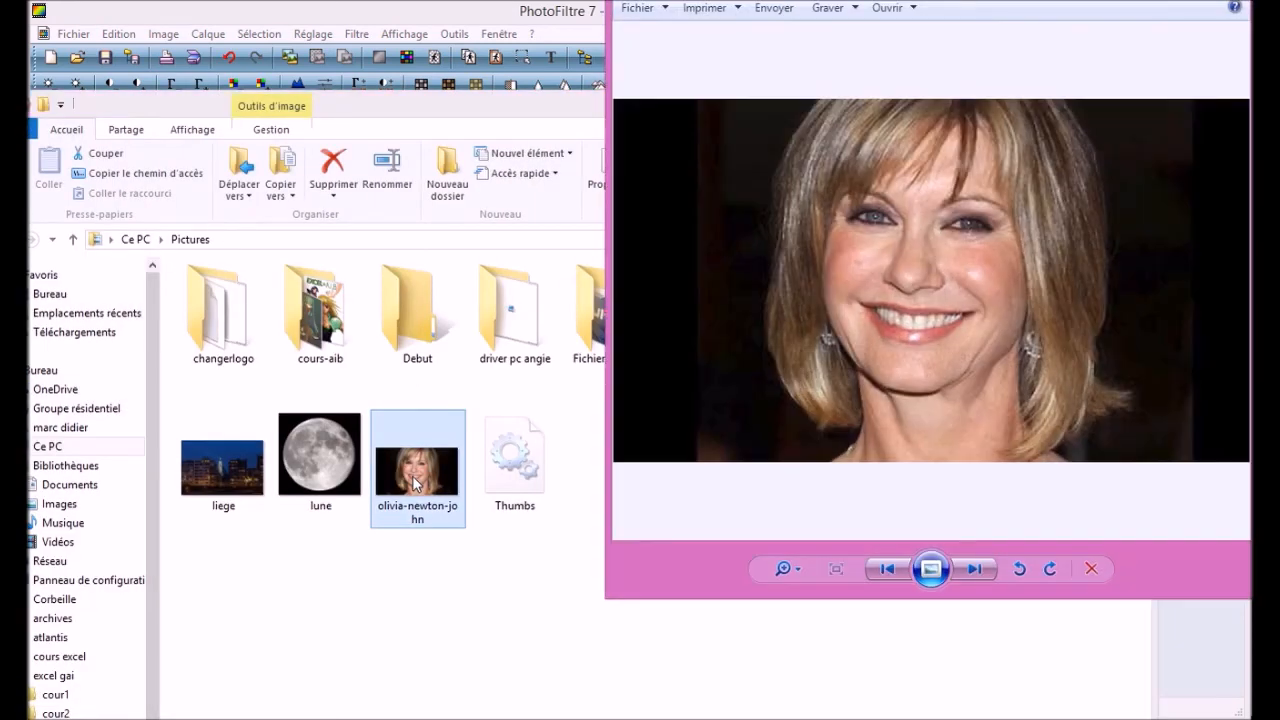
pyautogui.click(444, 123)
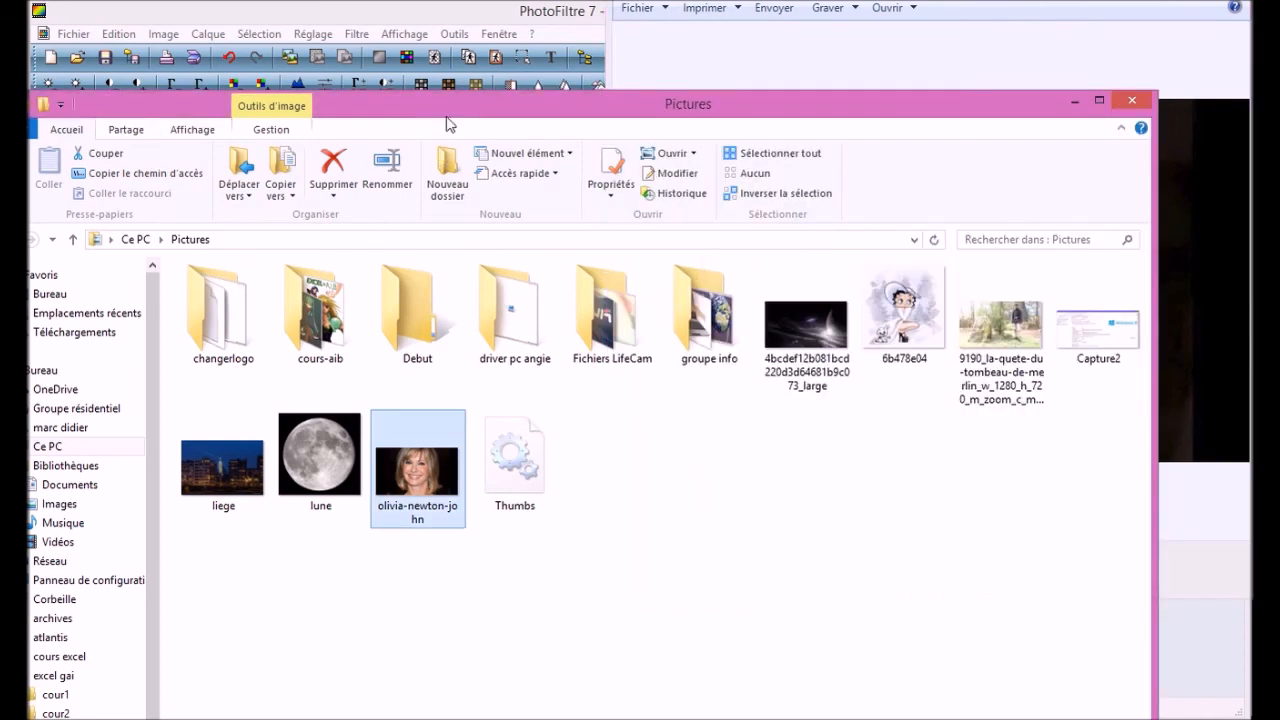
pyautogui.click(1131, 101)
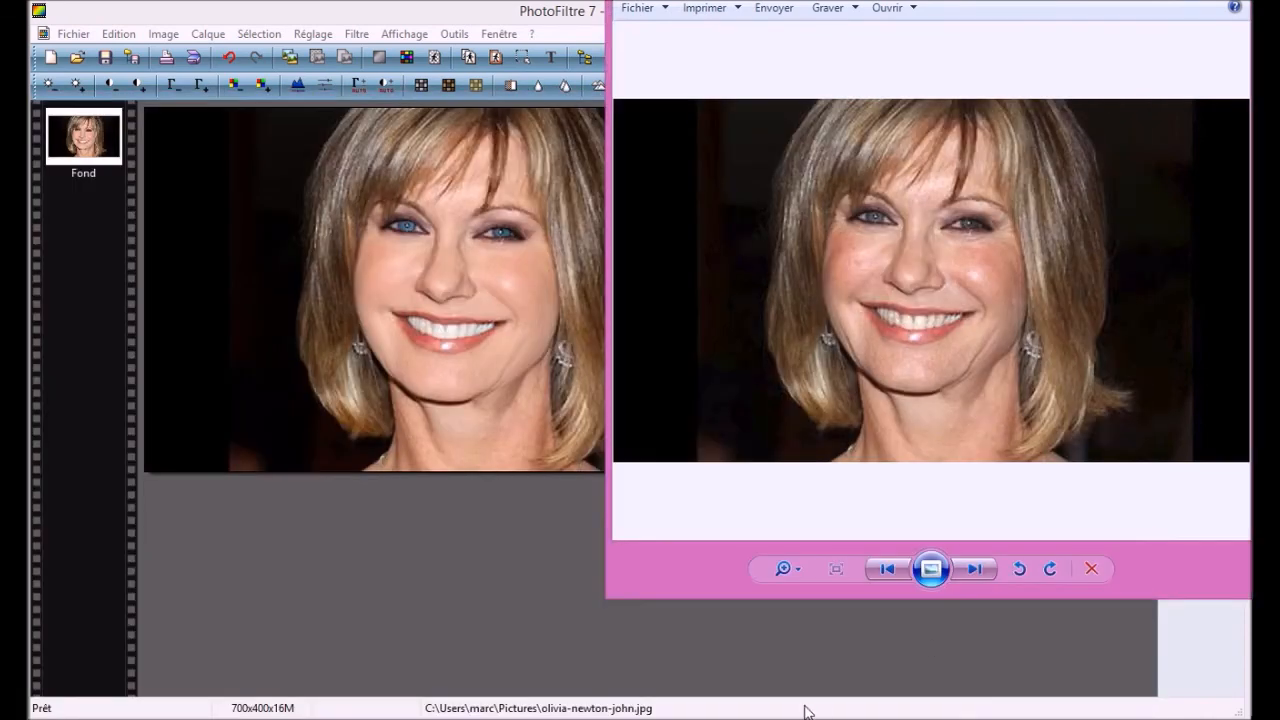